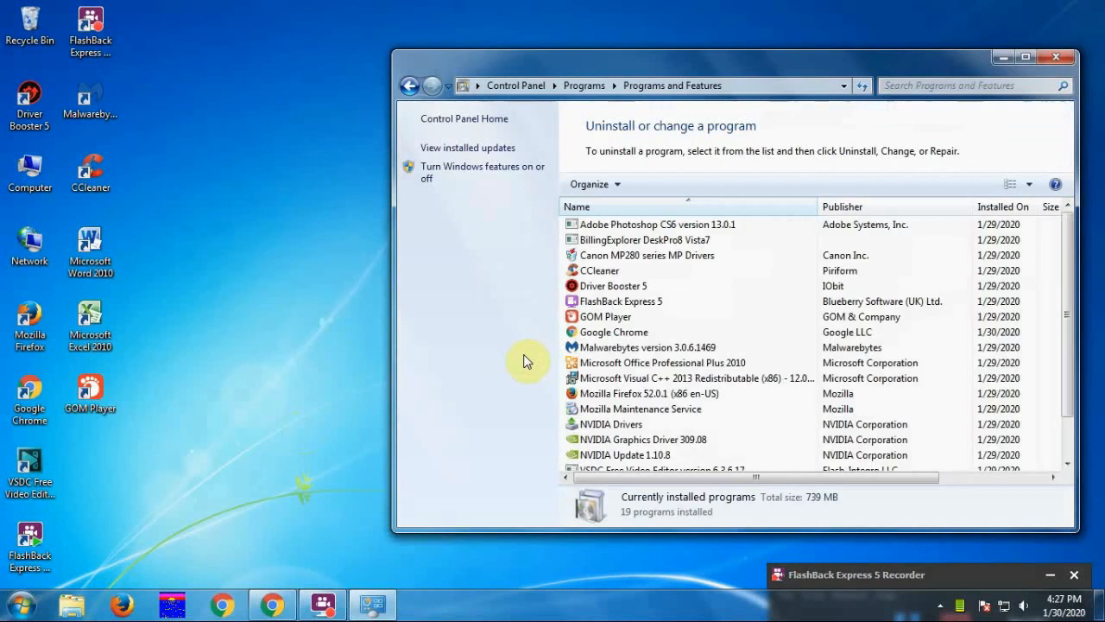
Uninstall BillingExplorer DeskPro8 Vista7 completely, removing all of its shared components as well
{"action": "left_click", "coordinate": [616, 246]}
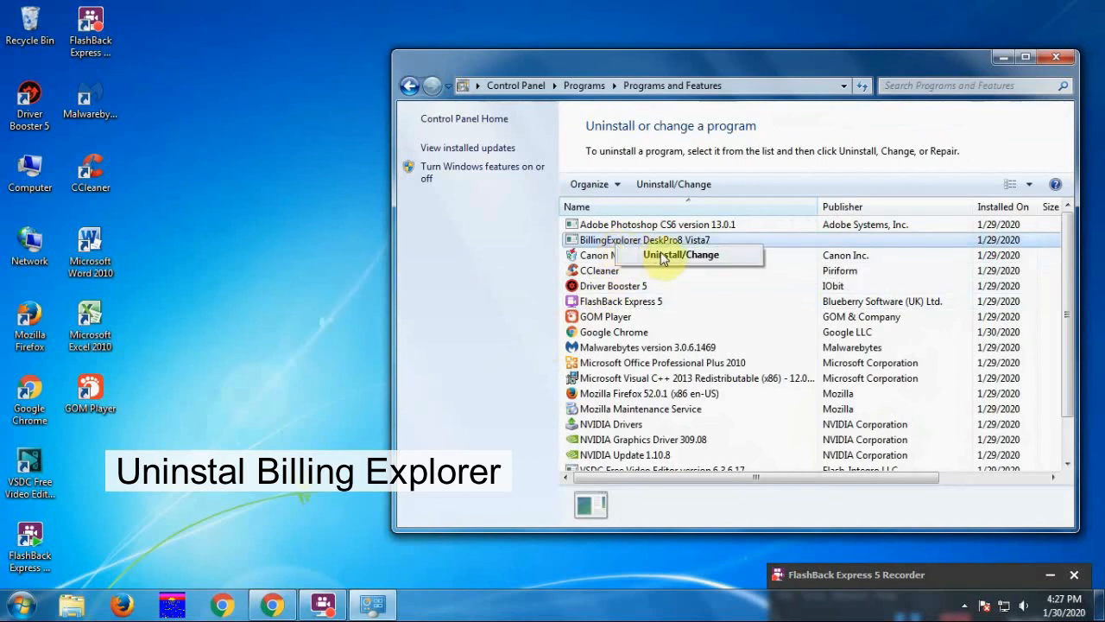
{"action": "left_click", "coordinate": [723, 254]}
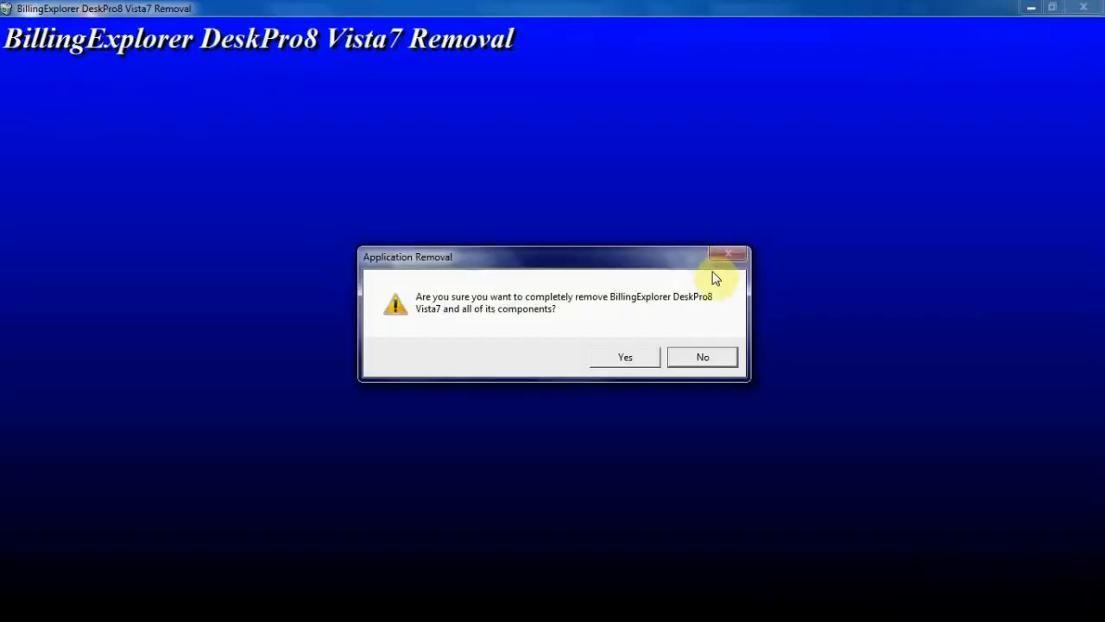
{"action": "left_click", "coordinate": [630, 356]}
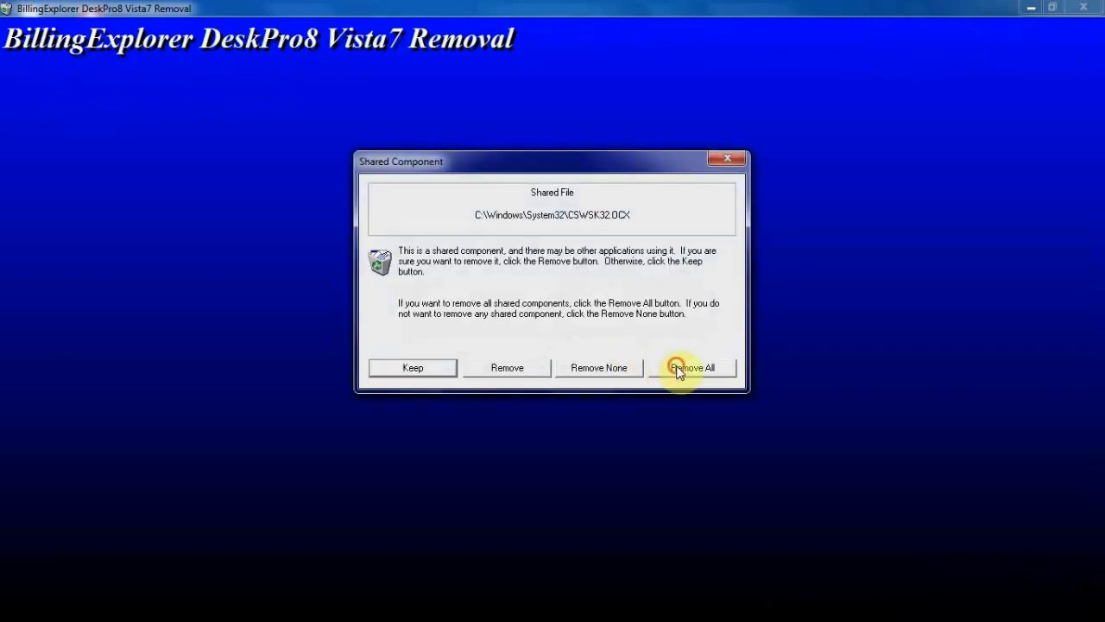
{"action": "left_click", "coordinate": [678, 369]}
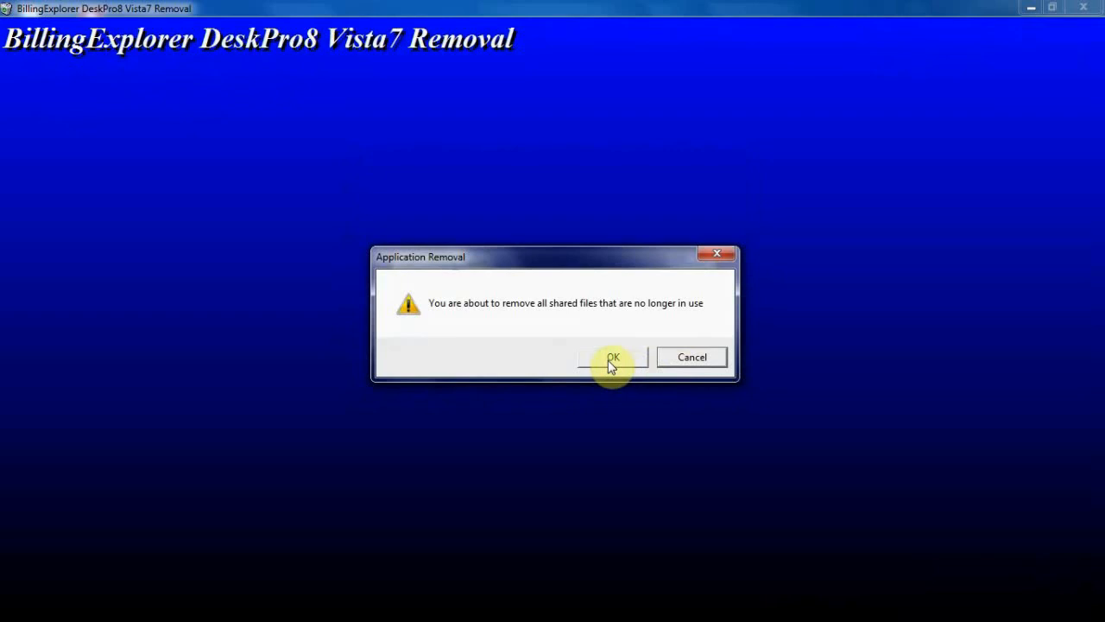
{"action": "left_click", "coordinate": [608, 361]}
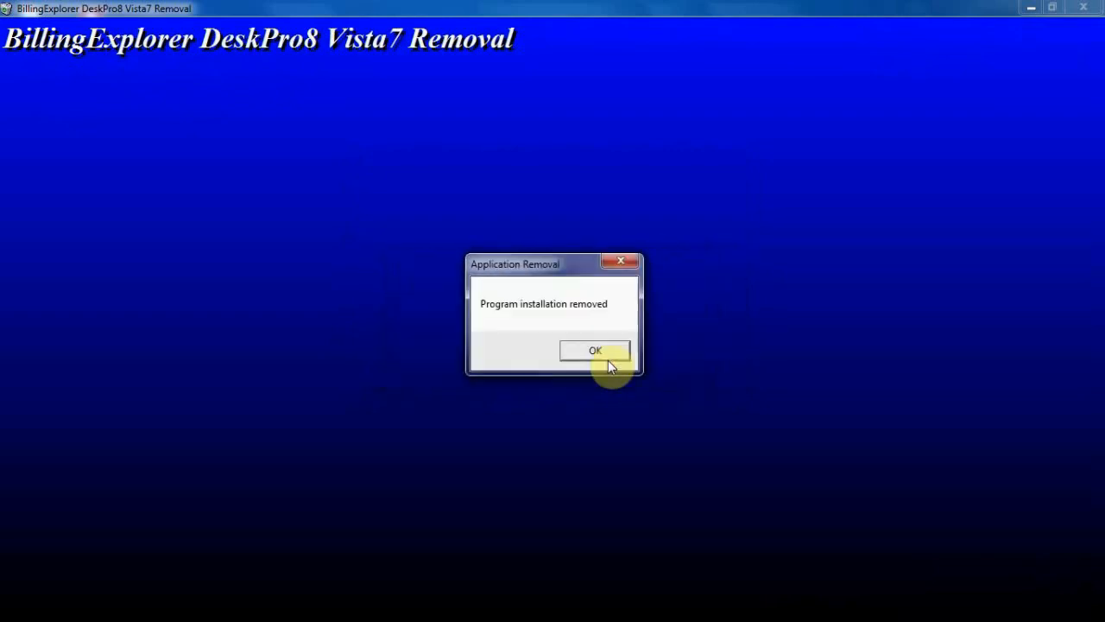
{"action": "left_click", "coordinate": [608, 353]}
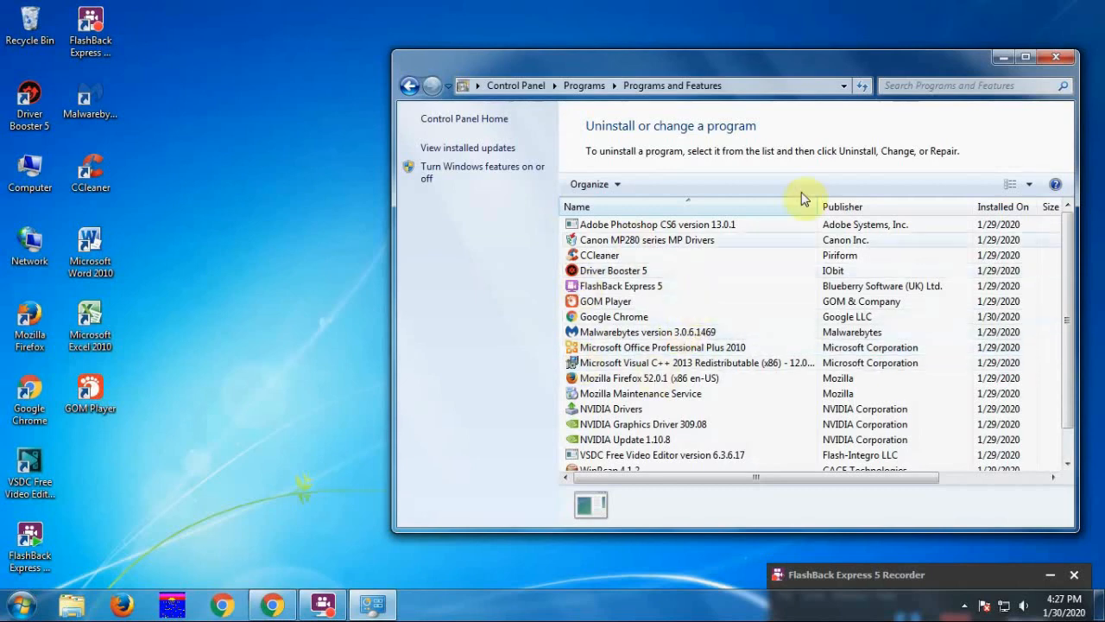
Close the installed programs window and unpin BillingExplorer DeskPro8 Vista7 from the taskbar
{"action": "left_click", "coordinate": [1055, 57]}
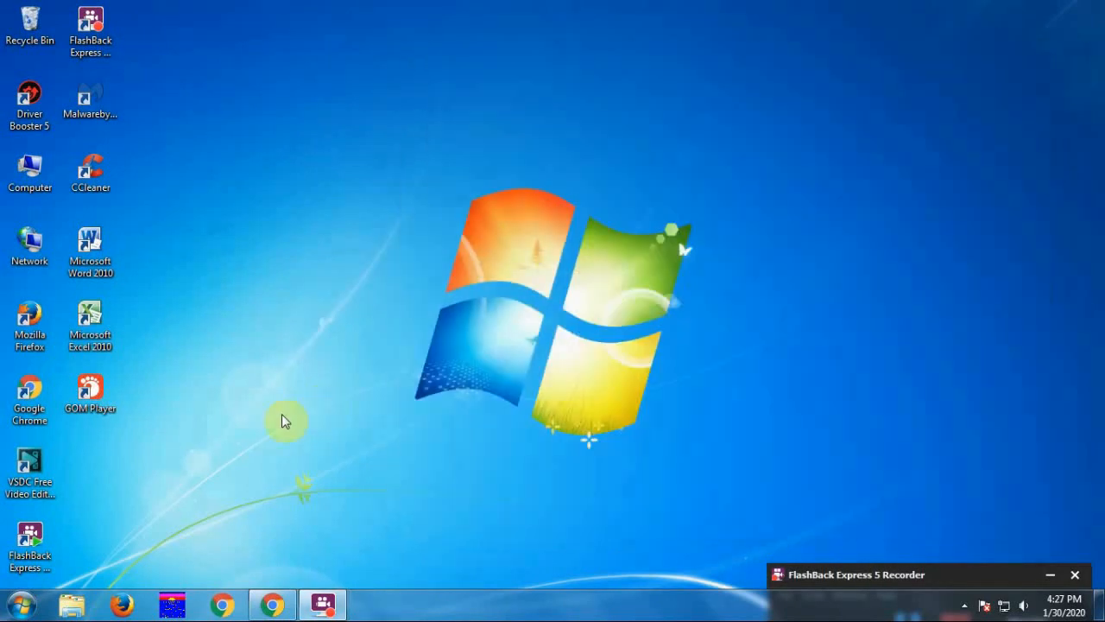
{"action": "right_click", "coordinate": [159, 607]}
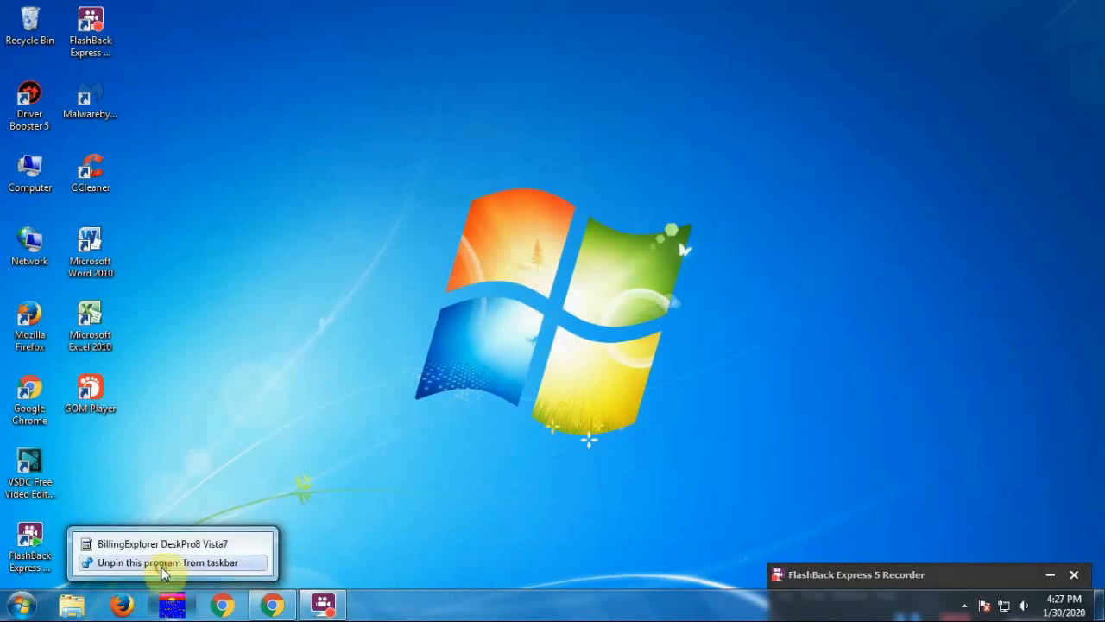
{"action": "left_click", "coordinate": [162, 562]}
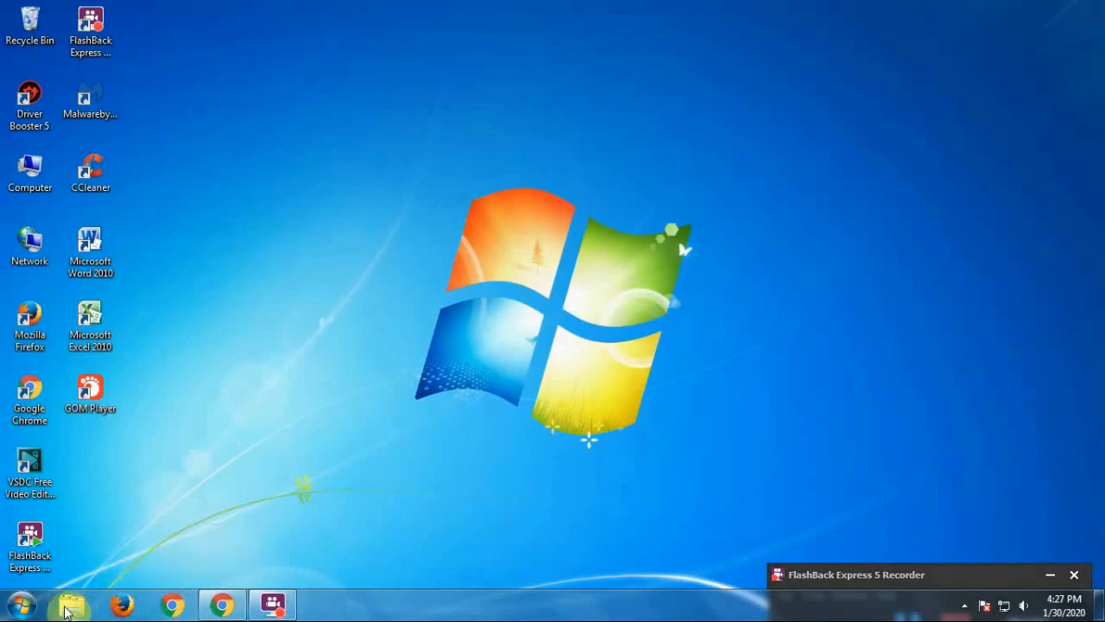
Delete the leftover BillingExplorer DeskPro8 Vista7 folder from Program Files on Local Disk (C:)
{"action": "left_click", "coordinate": [68, 608]}
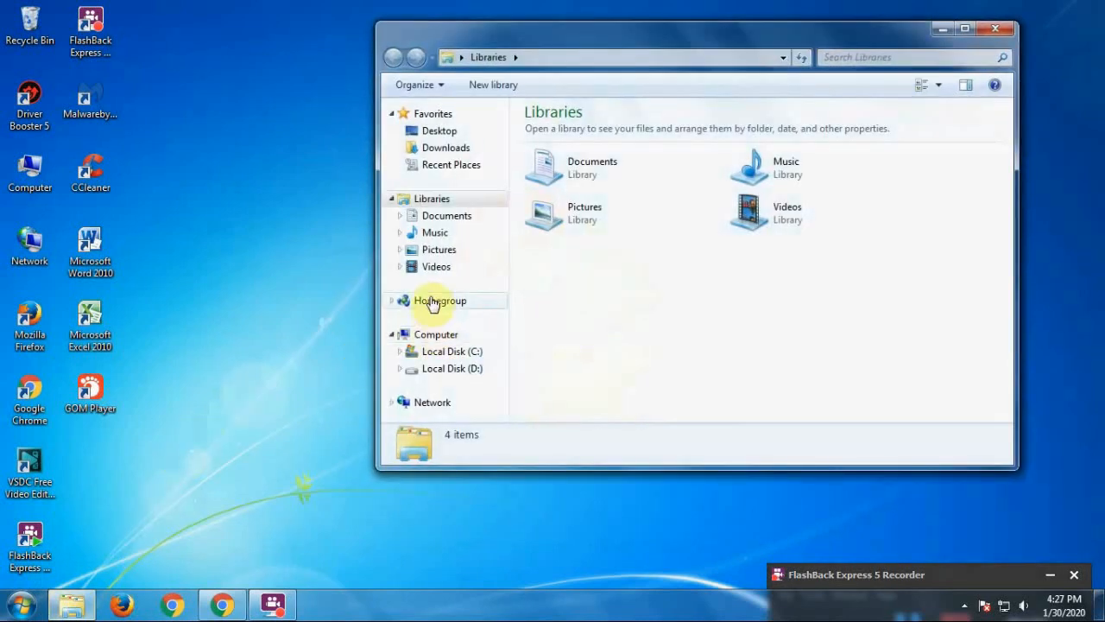
{"action": "left_click", "coordinate": [451, 351]}
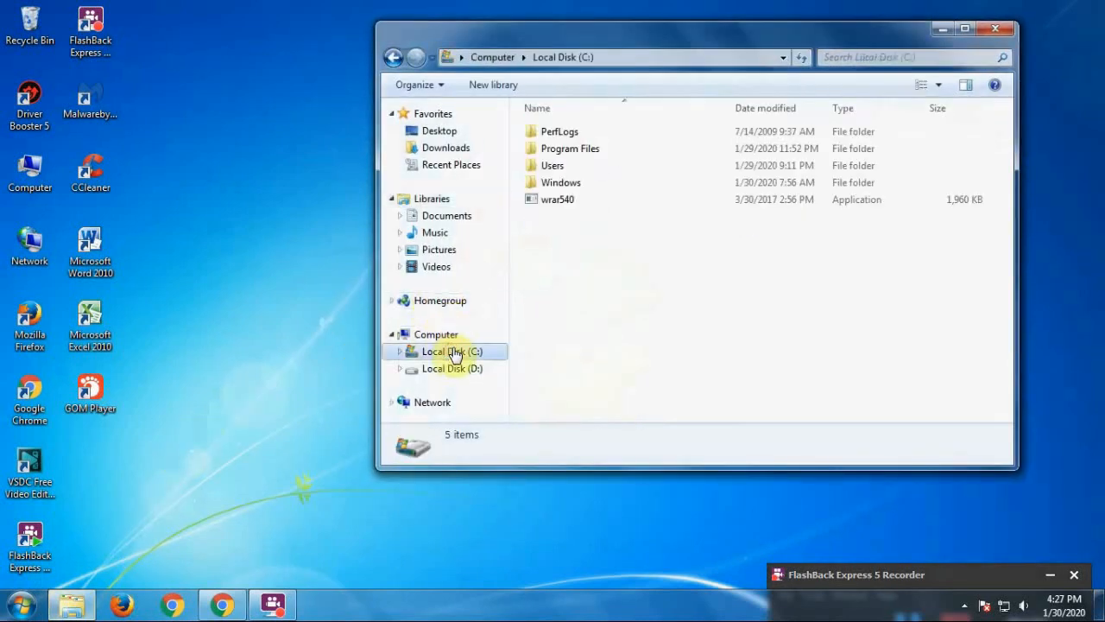
{"action": "double_click", "coordinate": [582, 151]}
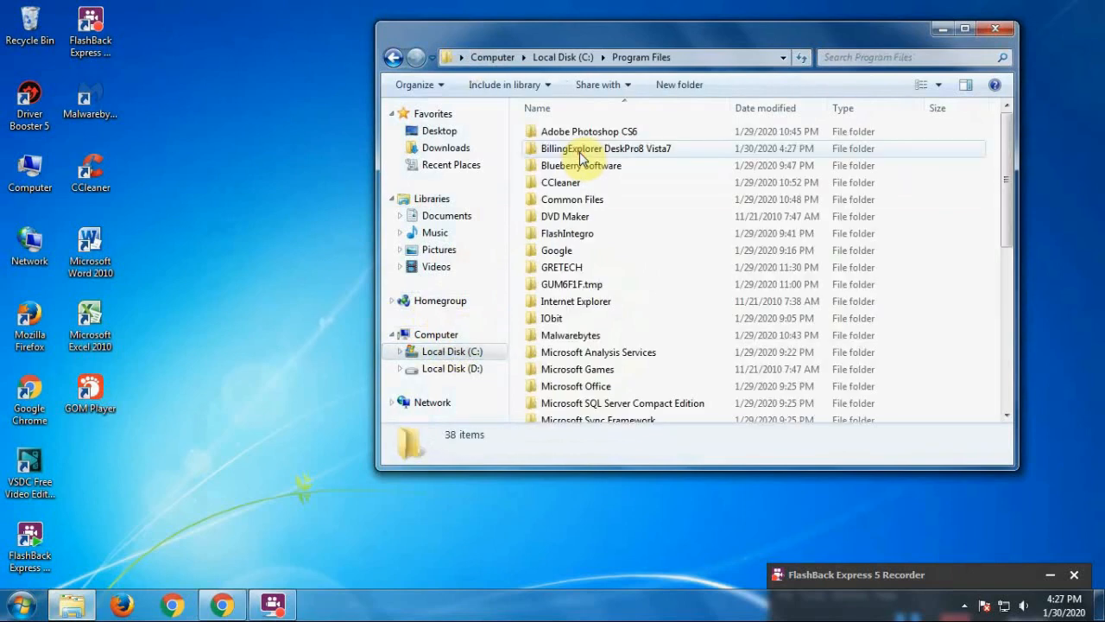
{"action": "left_click", "coordinate": [580, 153]}
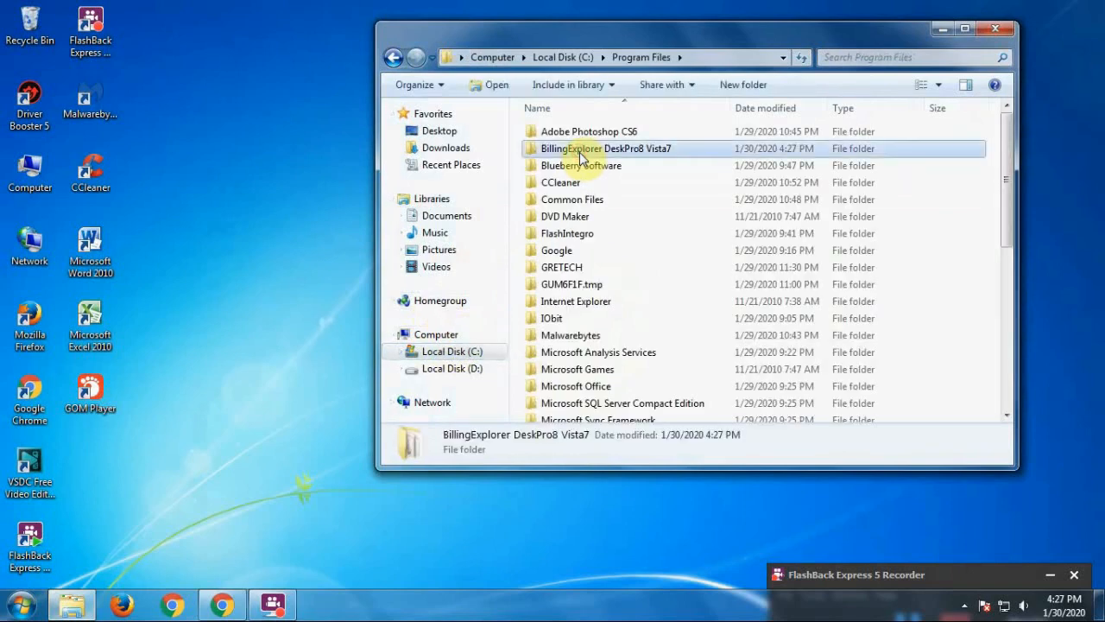
{"action": "right_click", "coordinate": [580, 155]}
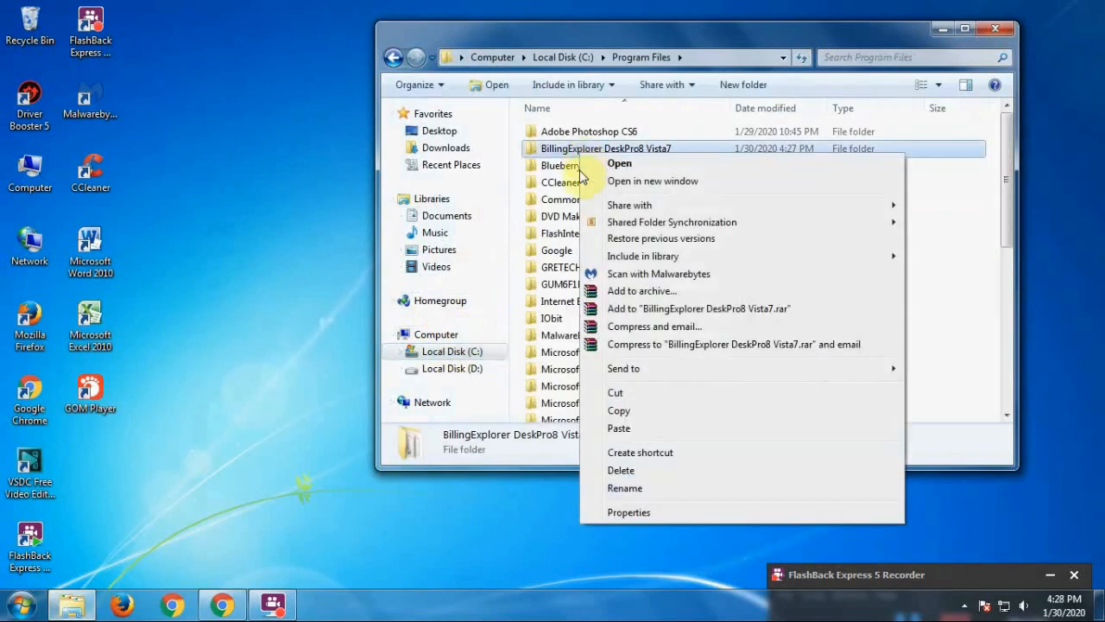
{"action": "left_click", "coordinate": [681, 472]}
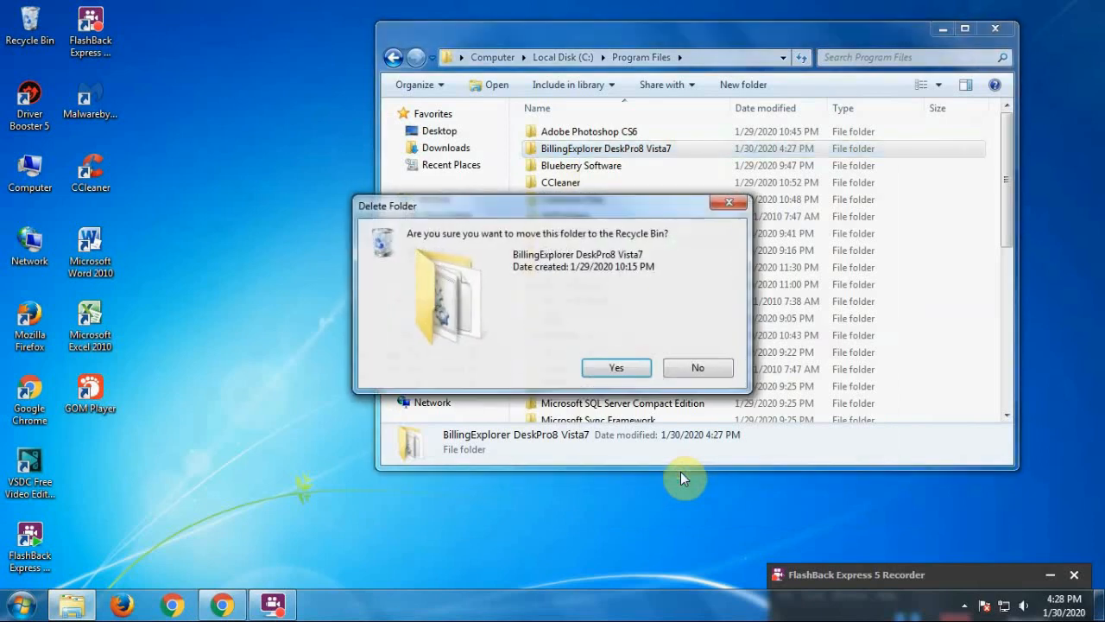
{"action": "left_click", "coordinate": [615, 369]}
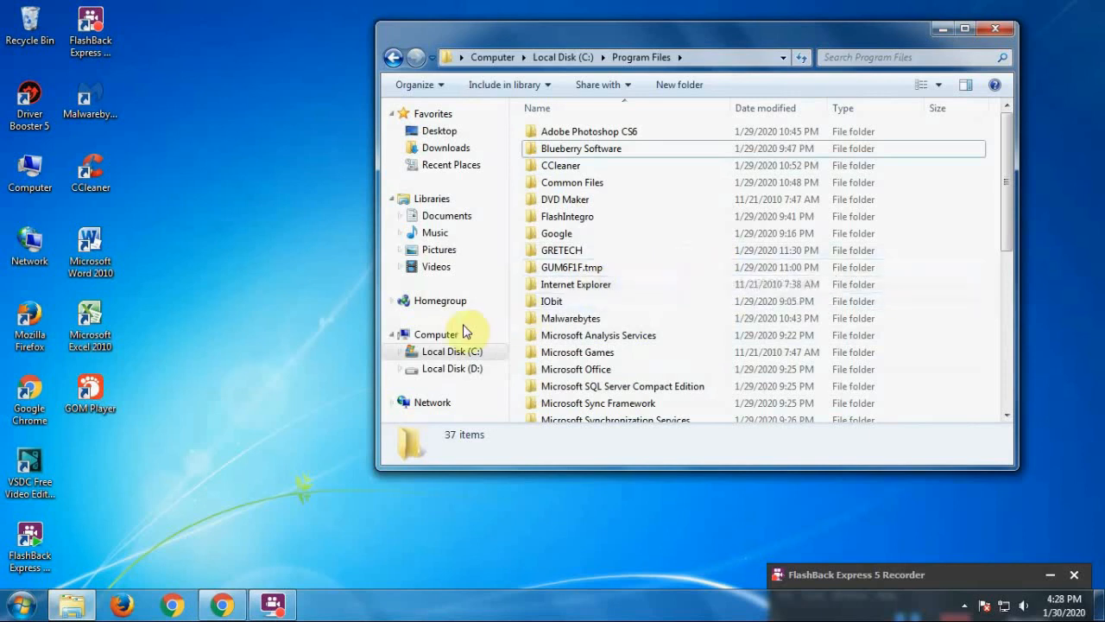
Delete the Client and Server200 folders from the Drivers\Bill folder on Local Disk (D:)
{"action": "left_click", "coordinate": [474, 371]}
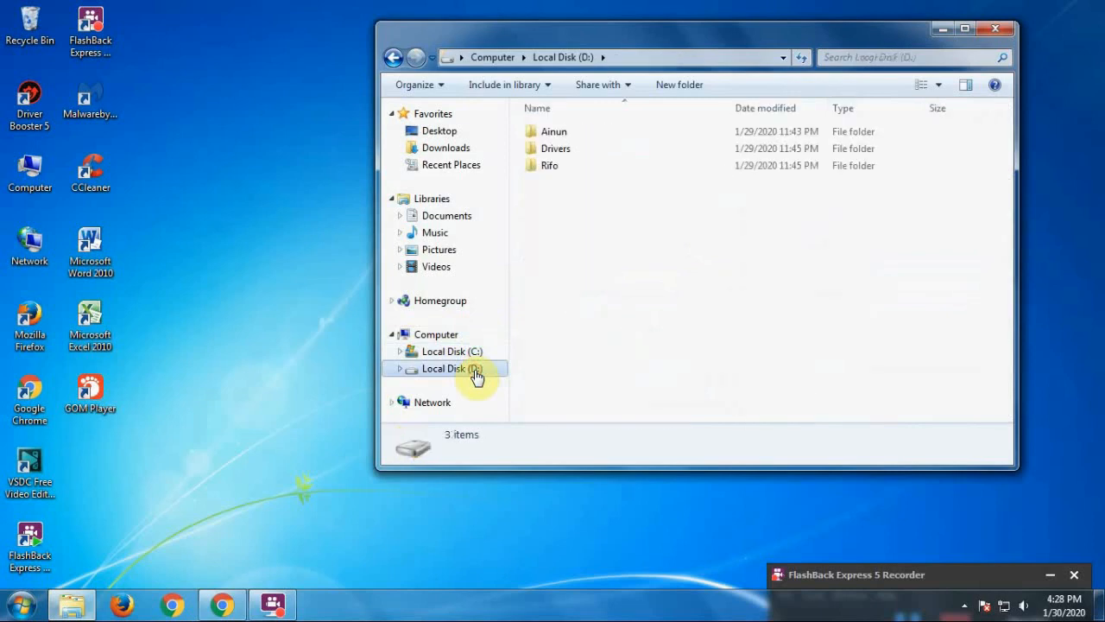
{"action": "double_click", "coordinate": [569, 154]}
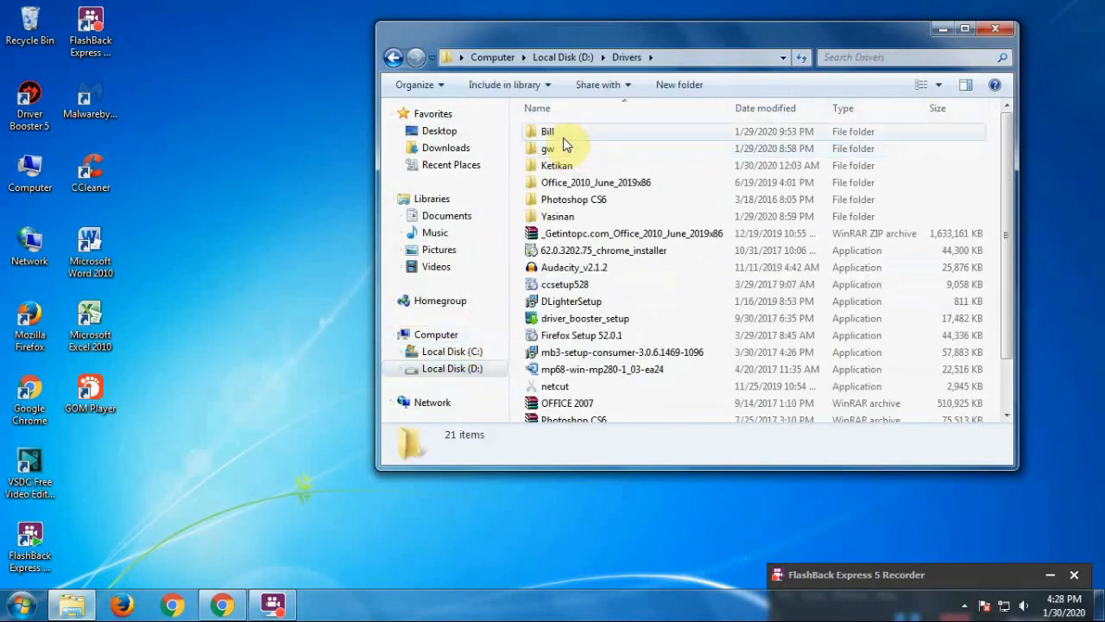
{"action": "double_click", "coordinate": [549, 132]}
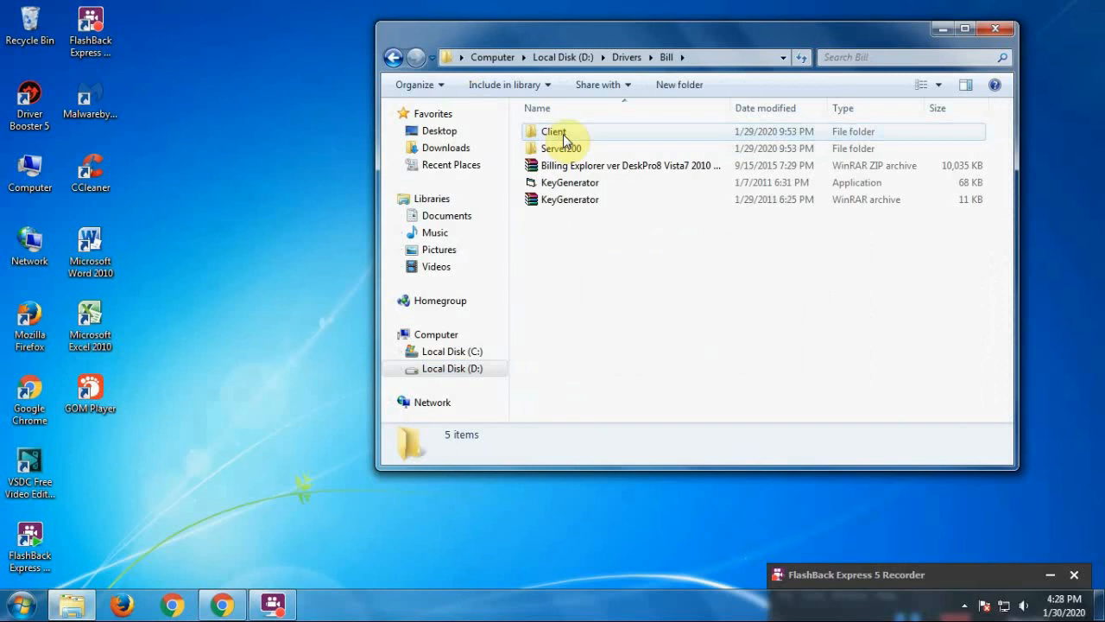
{"action": "left_click", "coordinate": [563, 138]}
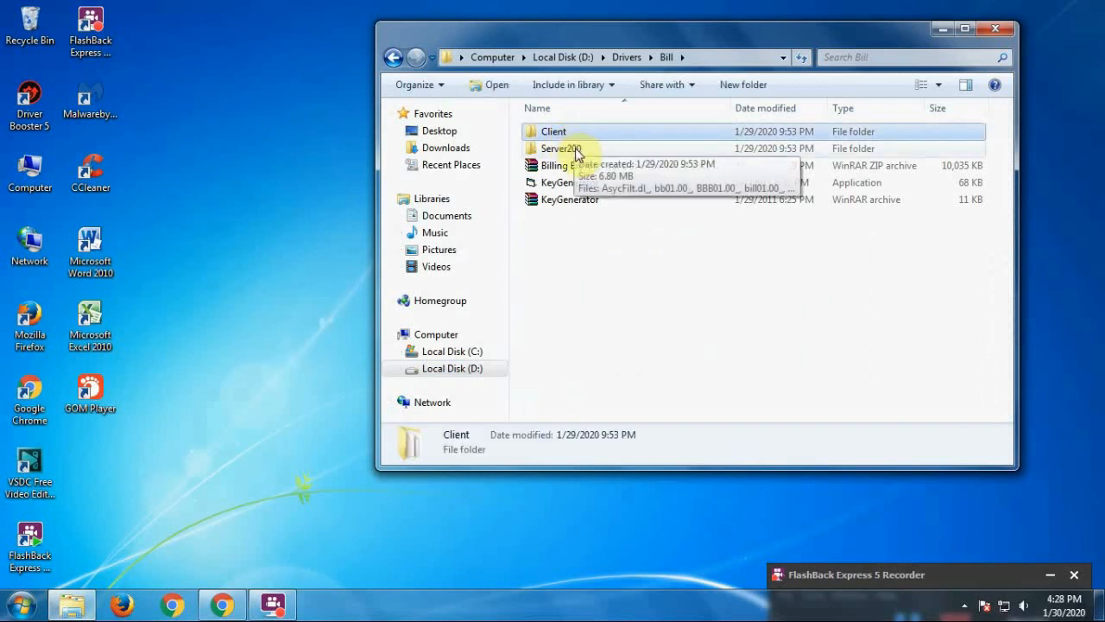
{"action": "left_click", "coordinate": [578, 149], "text": "shift"}
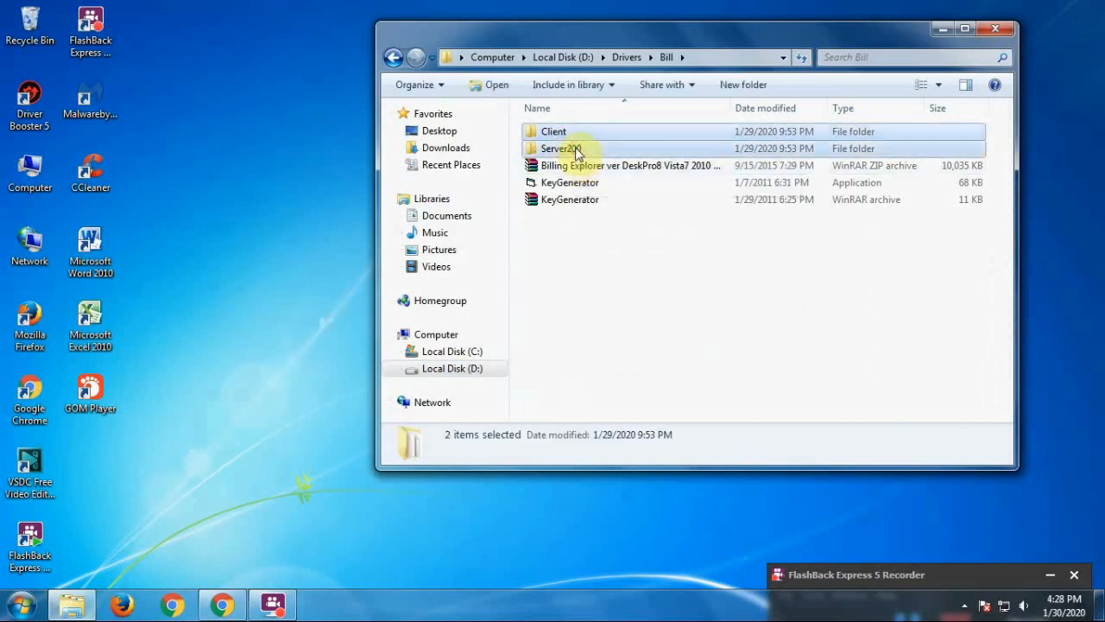
{"action": "right_click", "coordinate": [581, 133]}
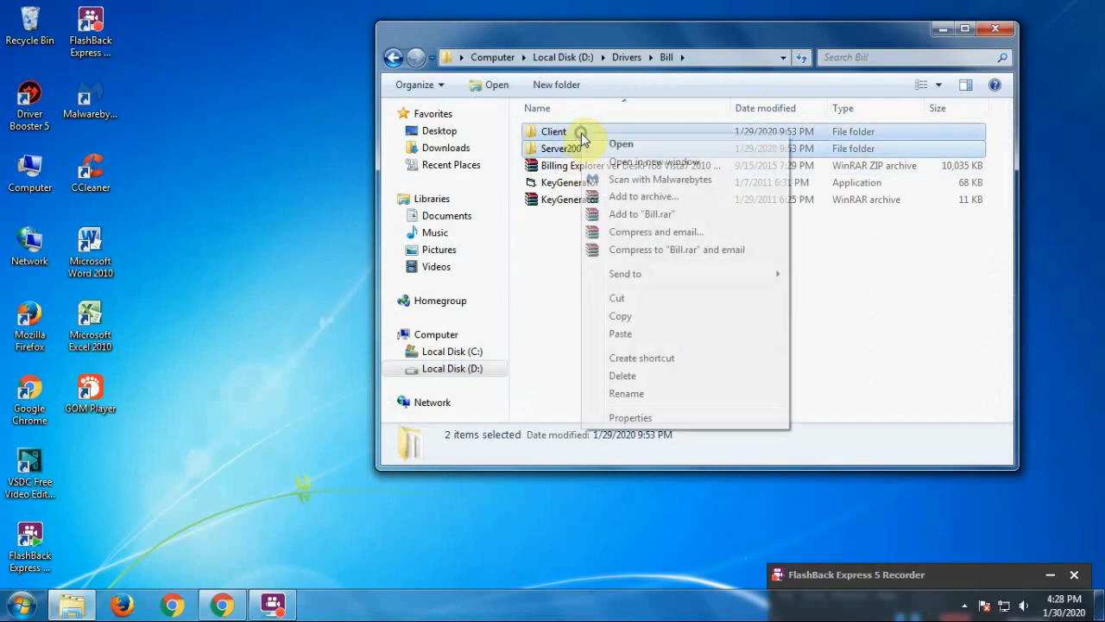
{"action": "left_click", "coordinate": [620, 375]}
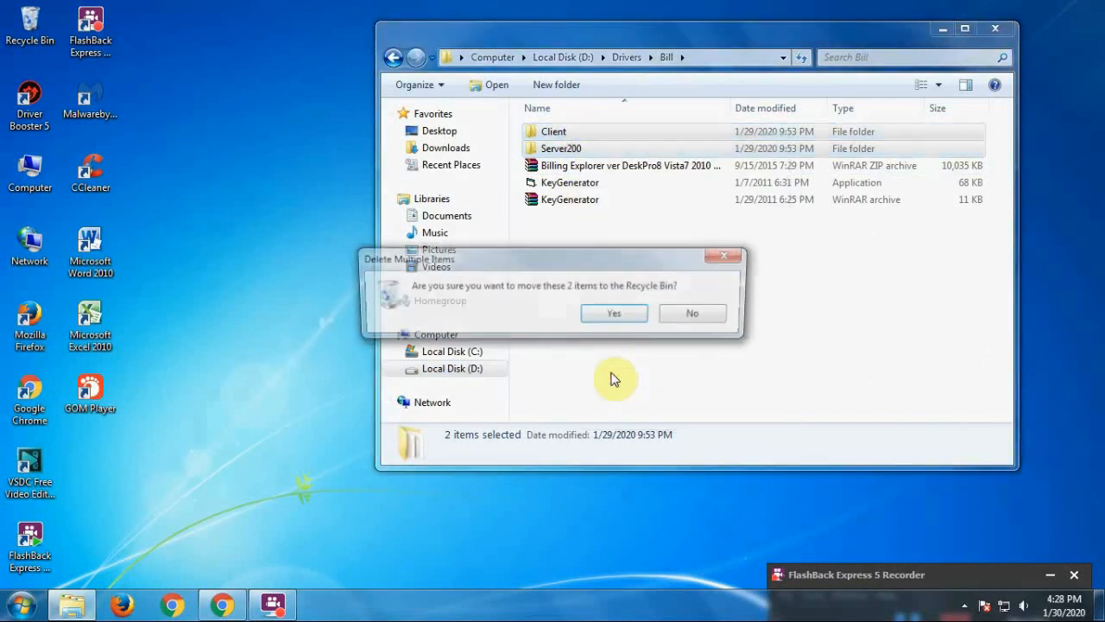
{"action": "left_click", "coordinate": [617, 314]}
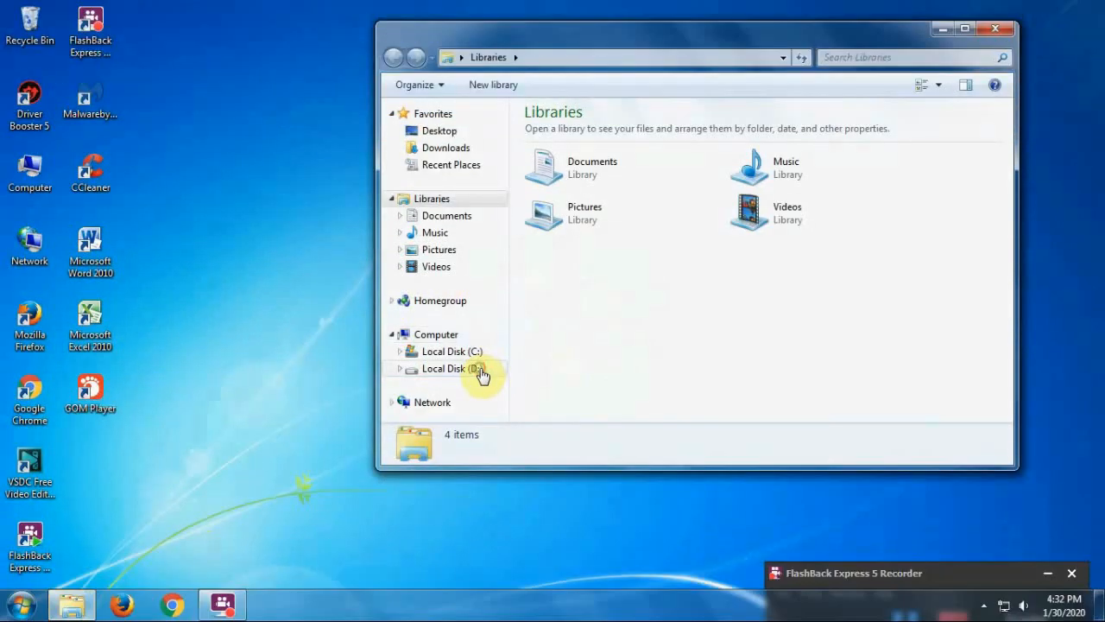
Extract the Billing Explorer ver DeskPro8 Vista7 2010 ZIP archive in place within D:\Drivers\Bill
{"action": "left_click", "coordinate": [479, 370]}
{"action": "double_click", "coordinate": [552, 148]}
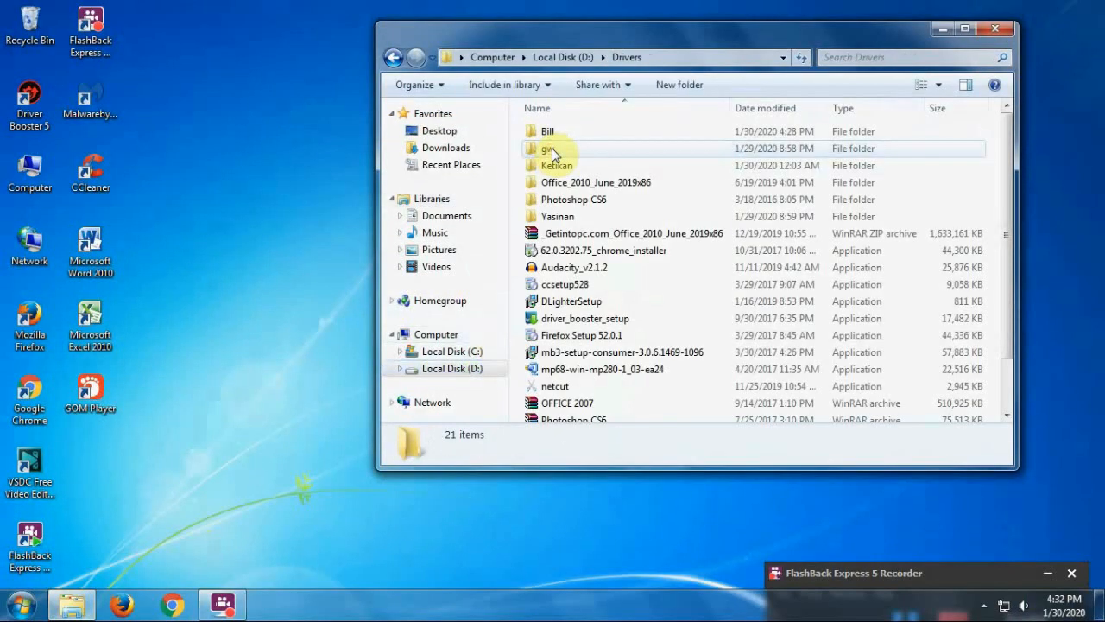
{"action": "left_click", "coordinate": [553, 135]}
{"action": "double_click", "coordinate": [553, 135]}
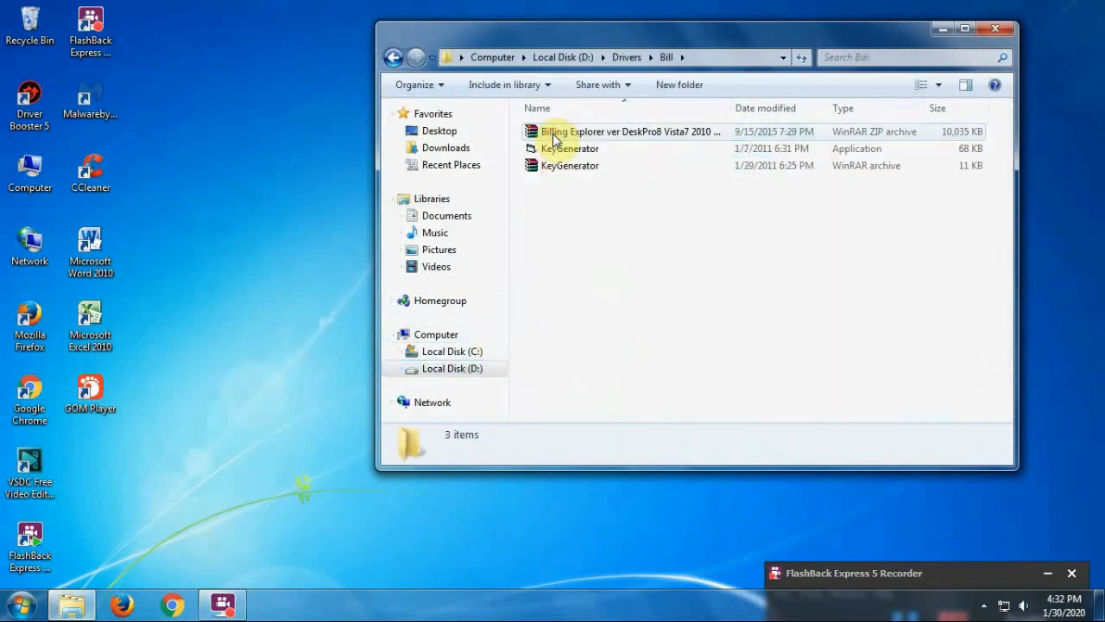
{"action": "left_click", "coordinate": [555, 134]}
{"action": "right_click", "coordinate": [555, 138]}
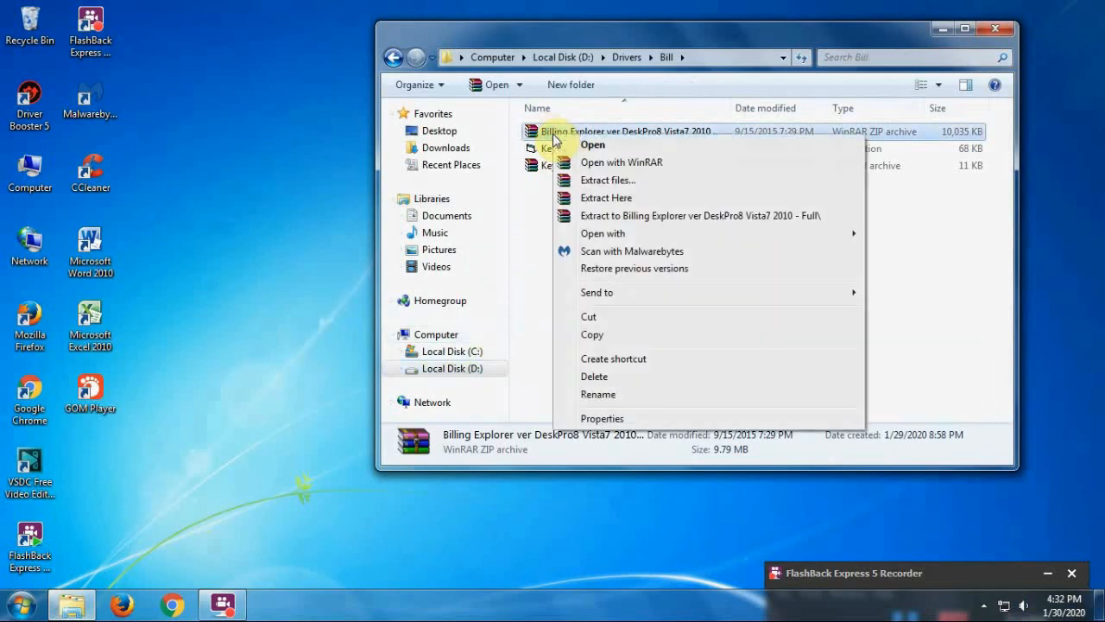
{"action": "left_click", "coordinate": [642, 200]}
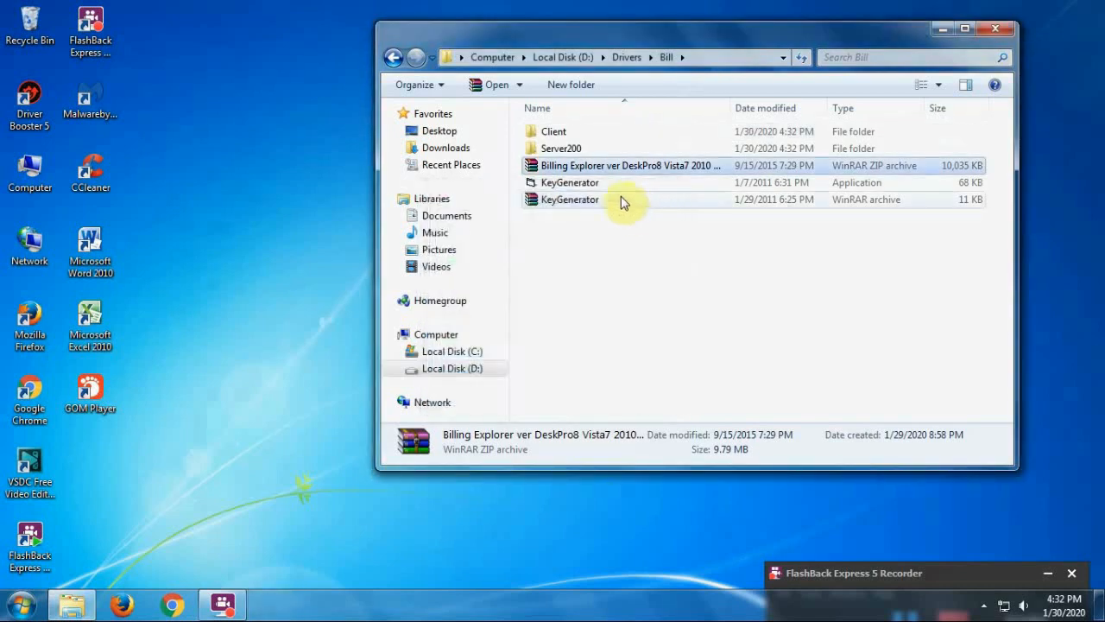
Run the SETUP application from the extracted Server200 folder as administrator
{"action": "left_click", "coordinate": [587, 150]}
{"action": "double_click", "coordinate": [587, 150]}
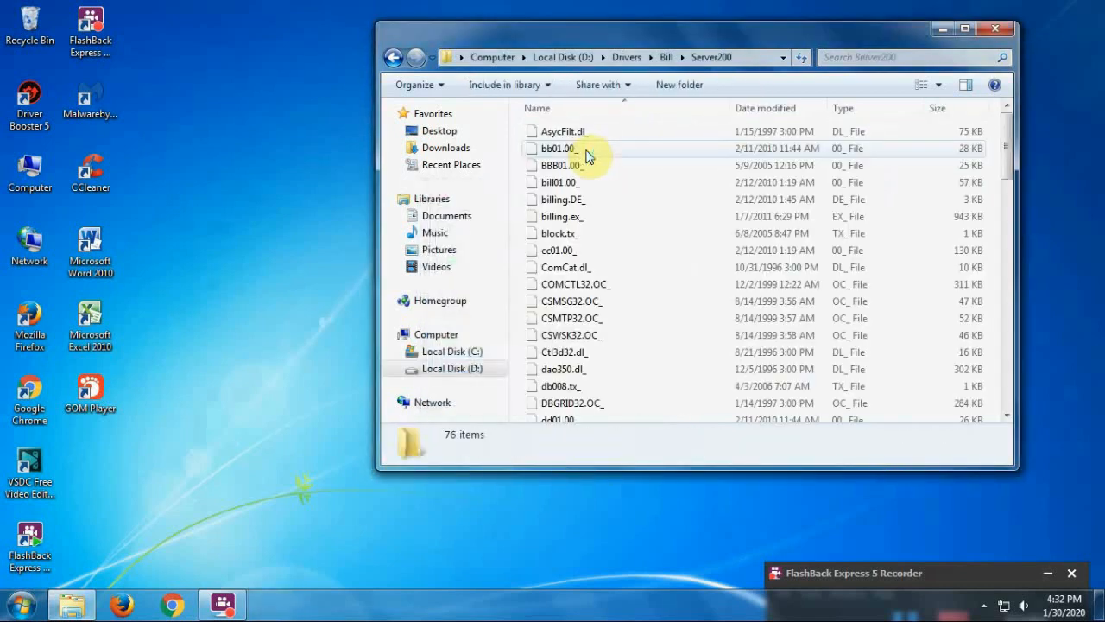
{"action": "scroll", "coordinate": [585, 164], "scroll_direction": "down", "scroll_amount": 19}
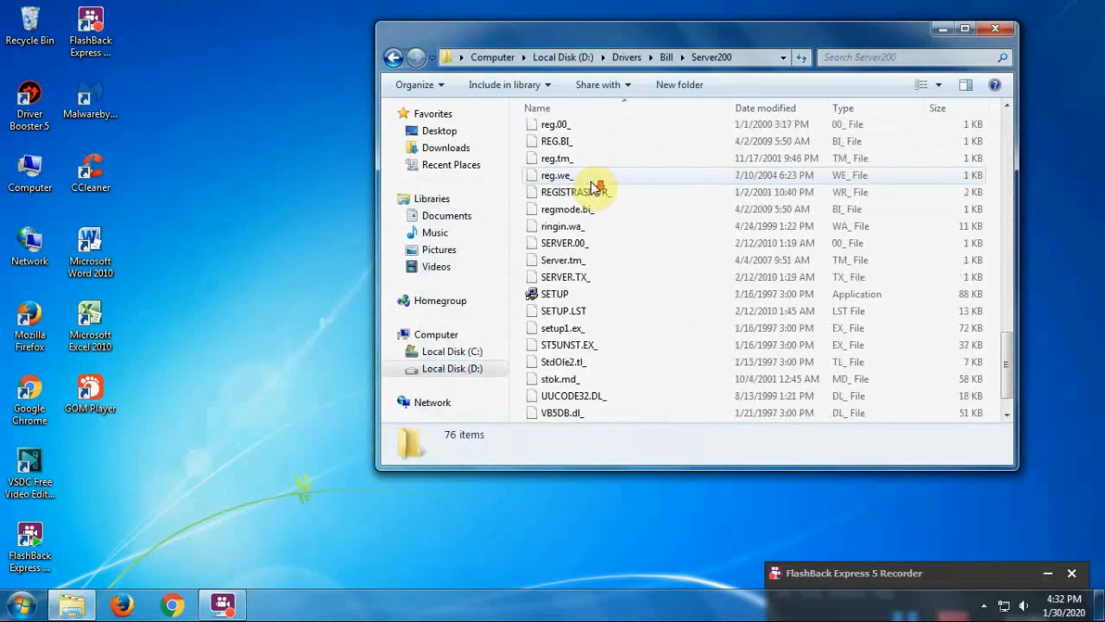
{"action": "left_click", "coordinate": [568, 261]}
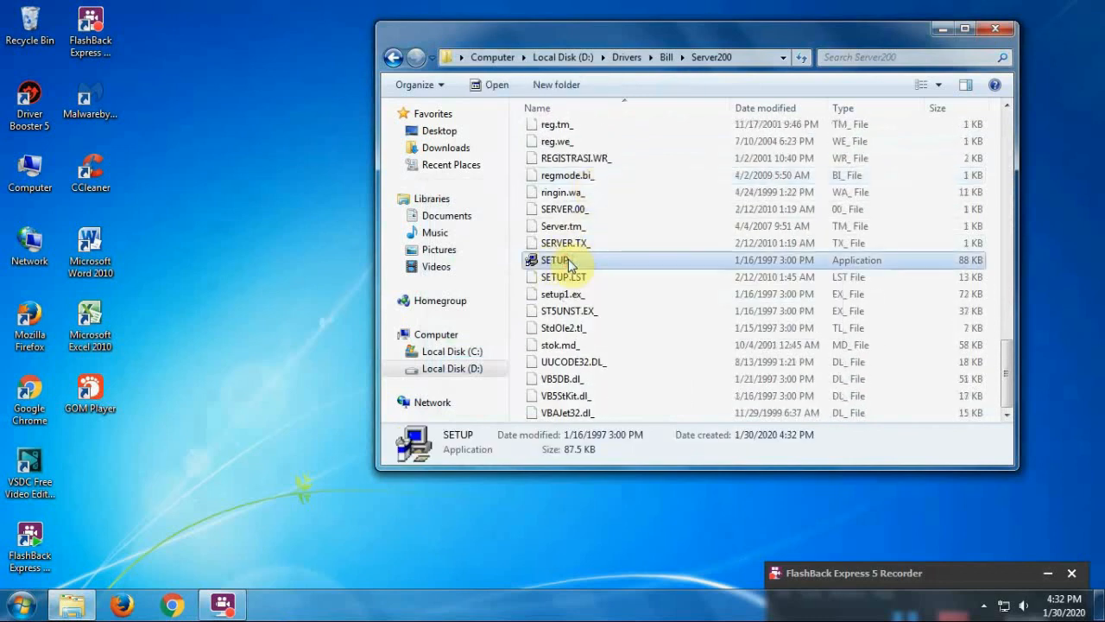
{"action": "right_click", "coordinate": [568, 263]}
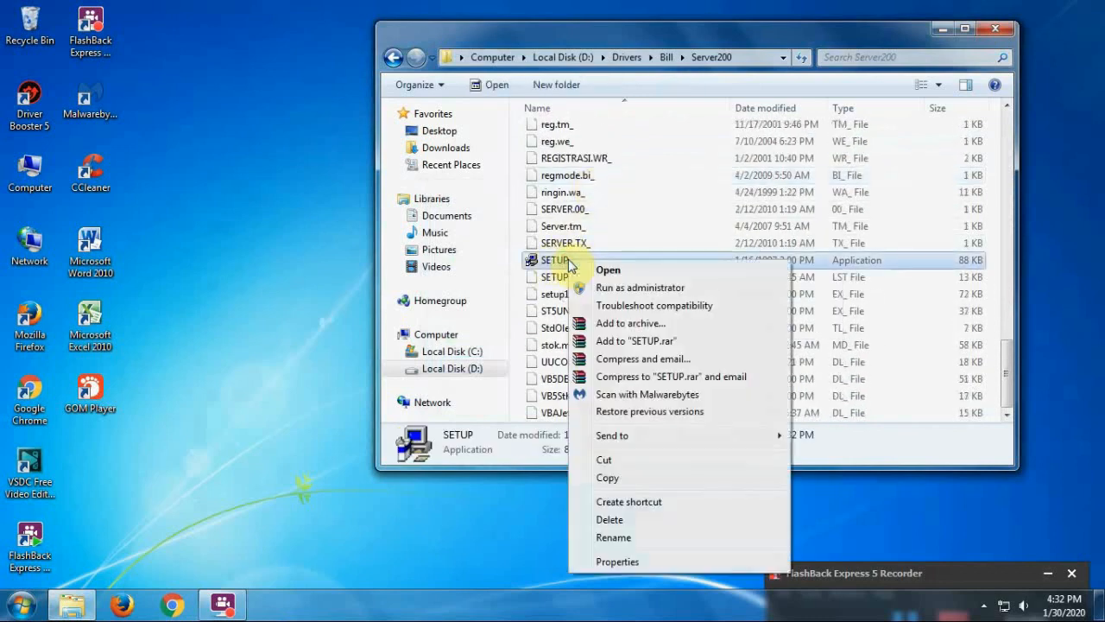
{"action": "left_click", "coordinate": [653, 289]}
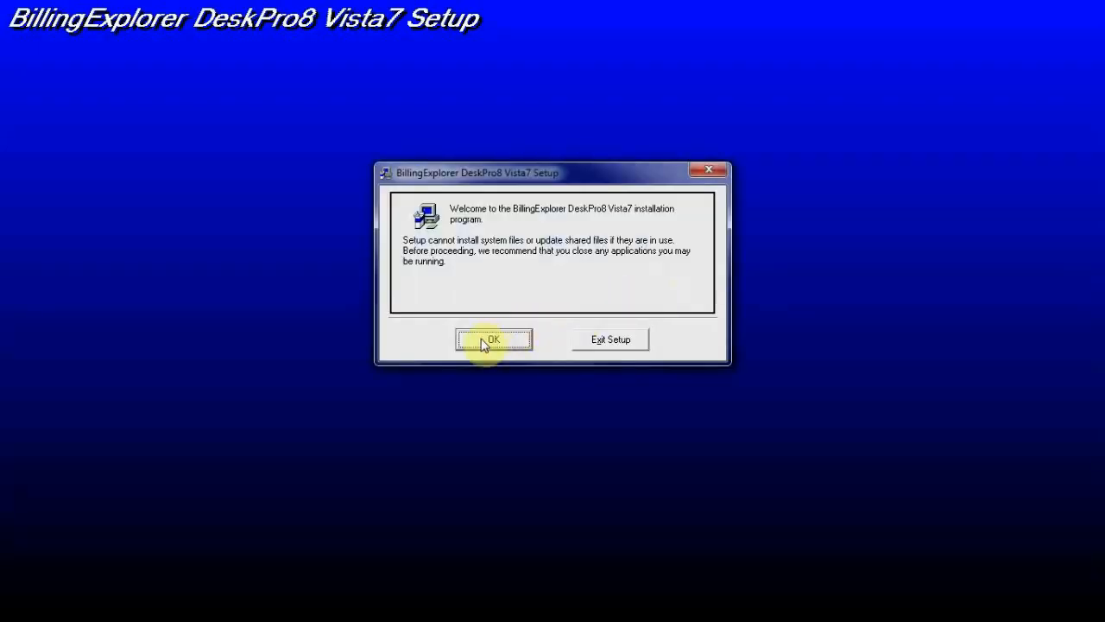
Install BillingExplorer DeskPro8 Vista7 to the default directory, ignoring the dao350.dll registration error, and close the Server200 folder window
{"action": "left_click", "coordinate": [482, 341]}
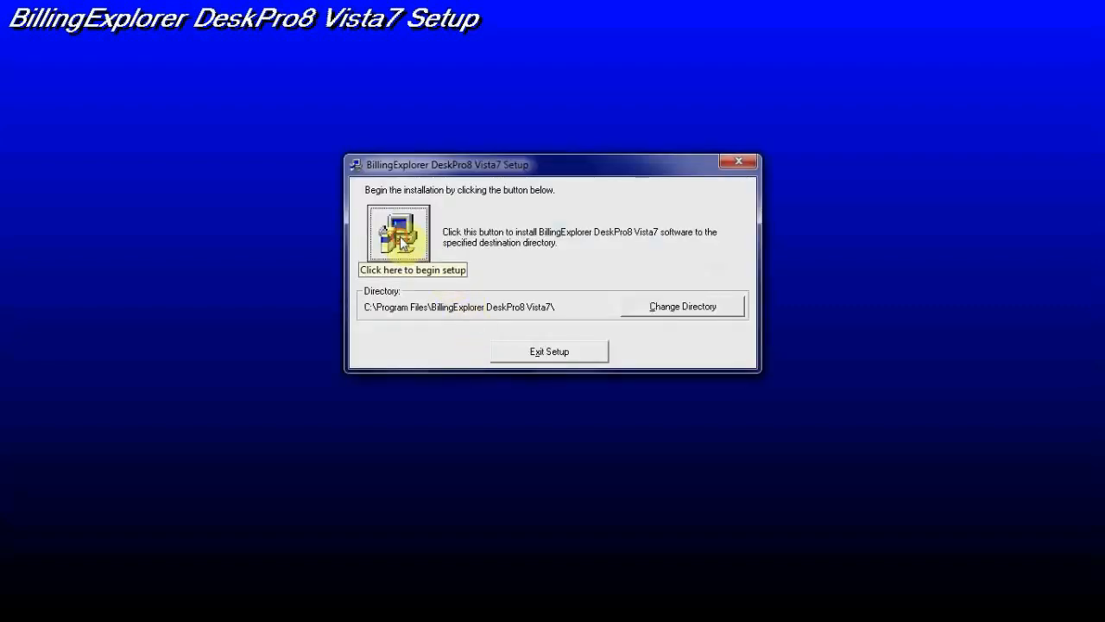
{"action": "left_click", "coordinate": [399, 244]}
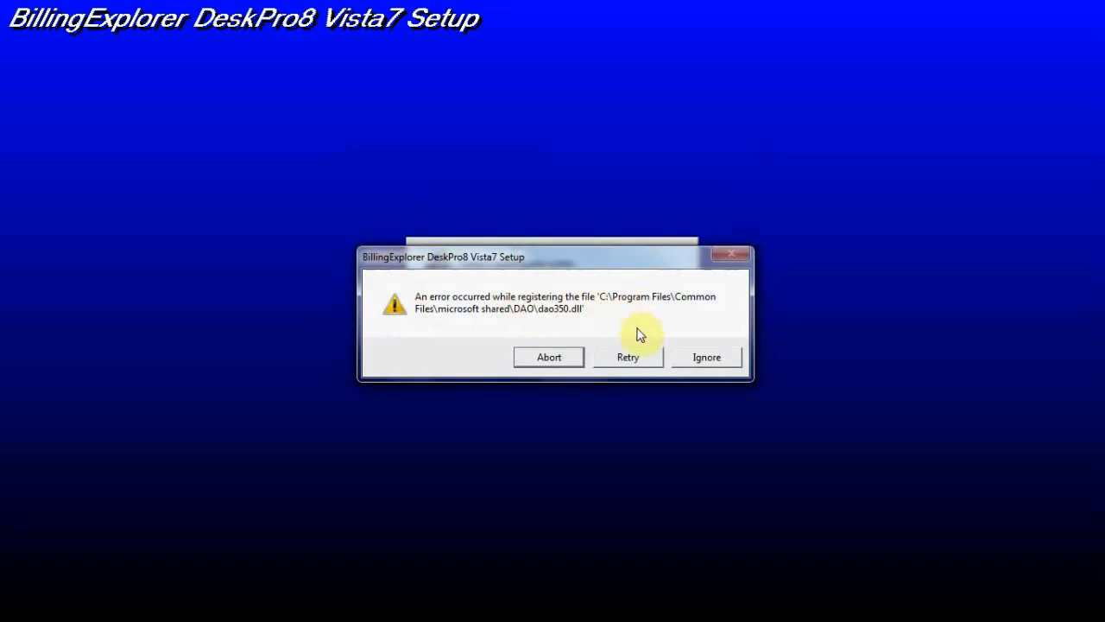
{"action": "left_click", "coordinate": [550, 358]}
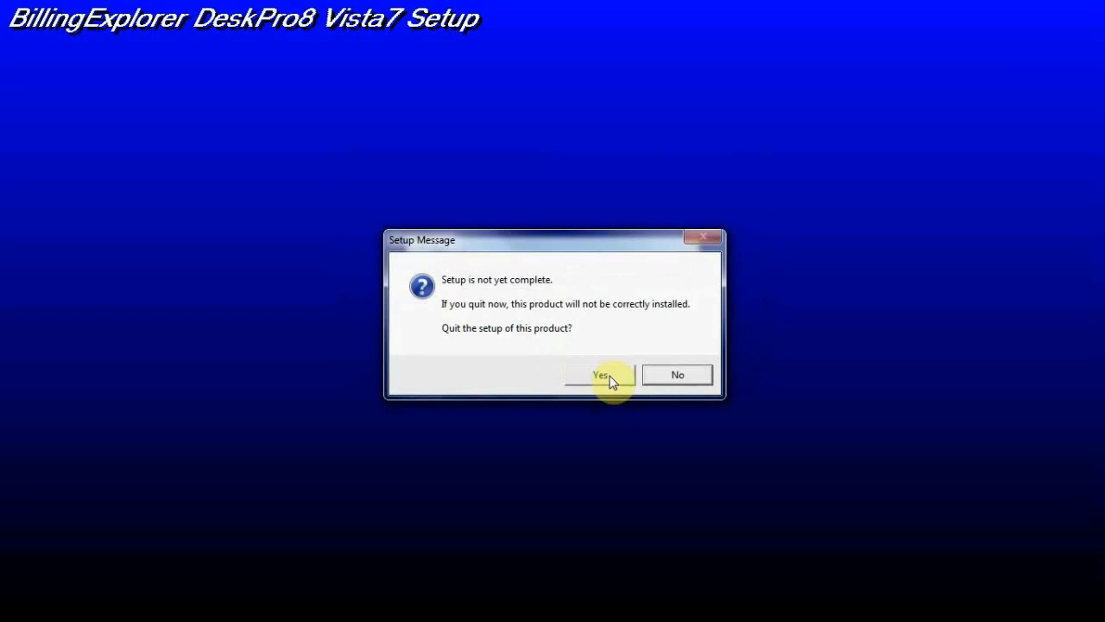
{"action": "left_click", "coordinate": [653, 375]}
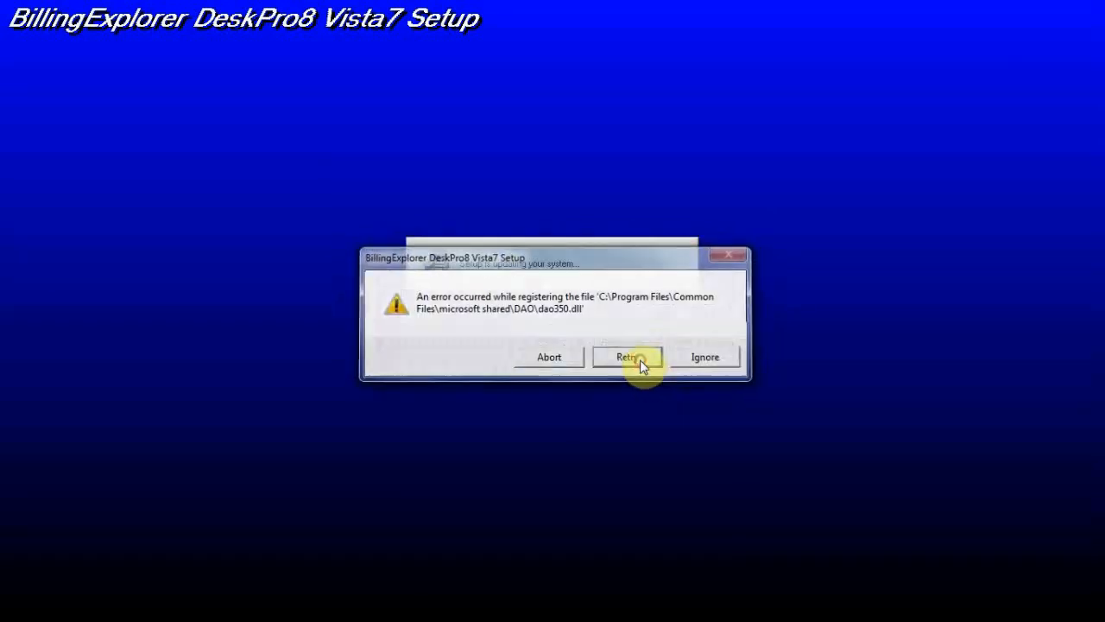
{"action": "left_click", "coordinate": [699, 363]}
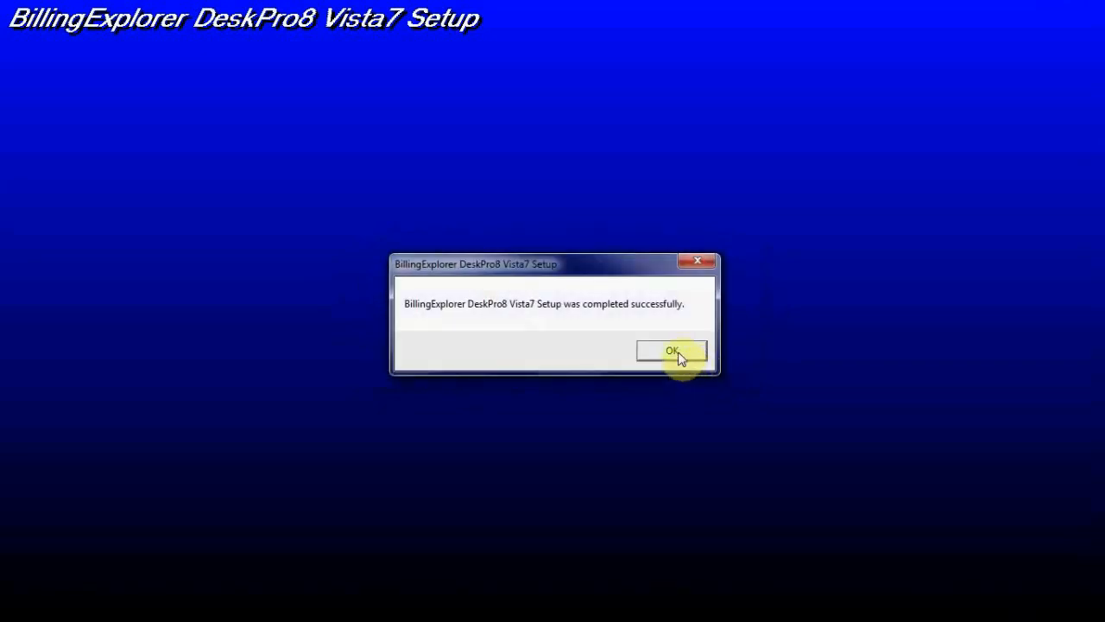
{"action": "left_click", "coordinate": [675, 352]}
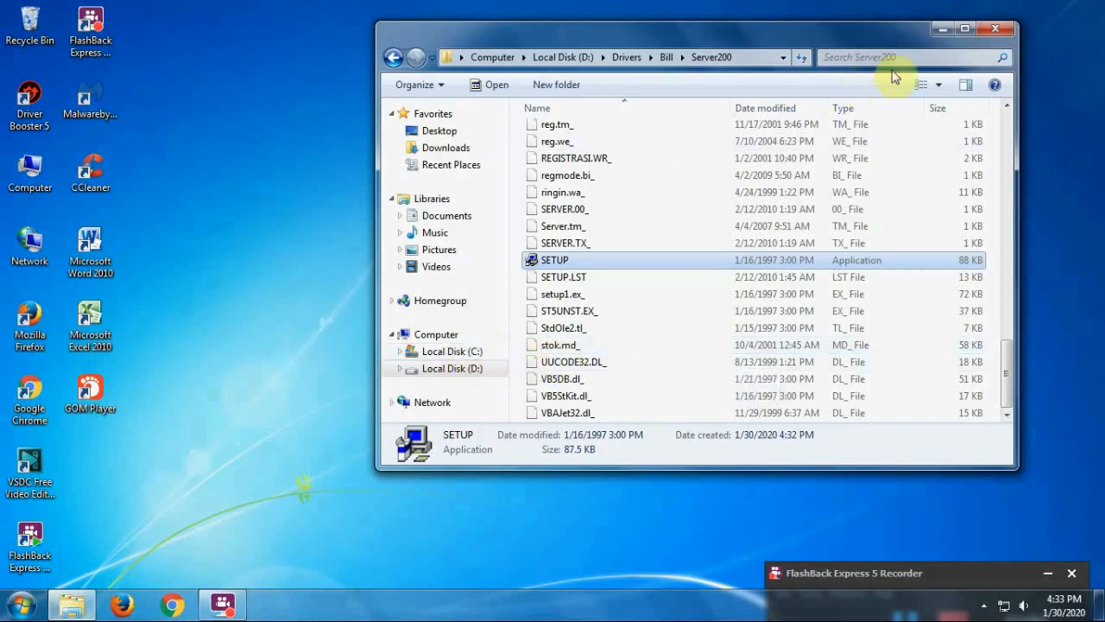
{"action": "left_click", "coordinate": [994, 28]}
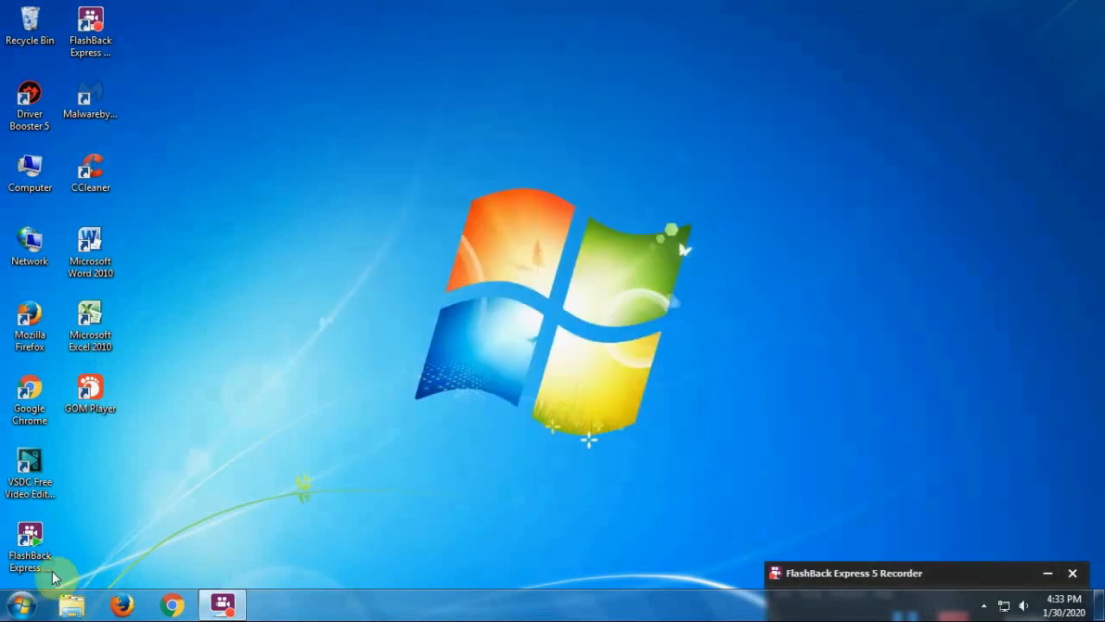
Launch the newly installed BillingExplorer DeskPro8 Vista7 and restore its maximized window to a smaller size
{"action": "left_click", "coordinate": [1071, 446]}
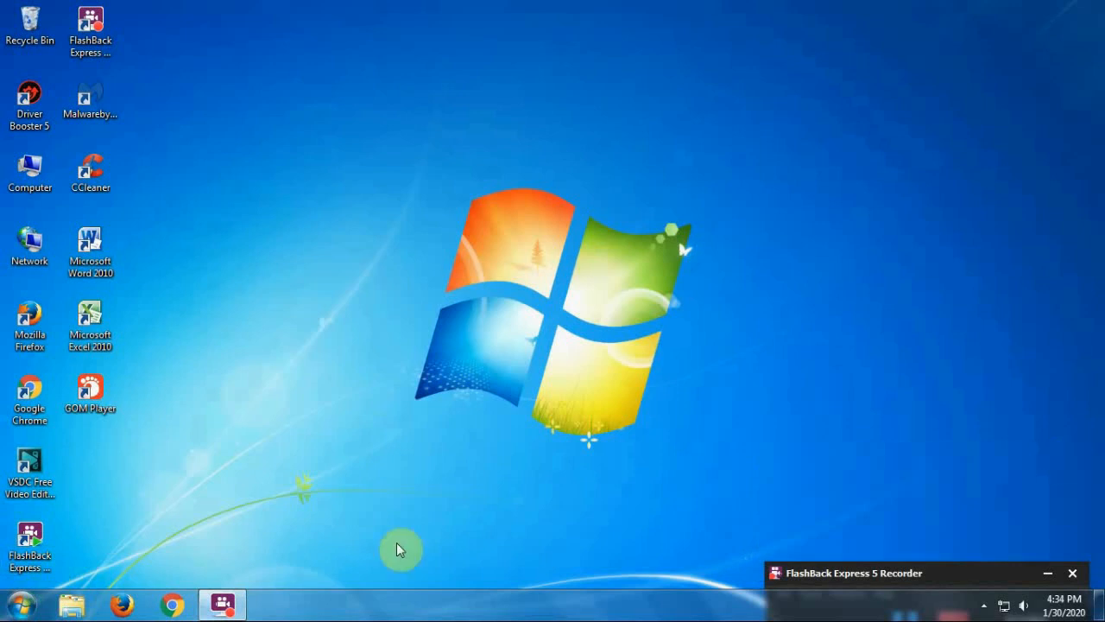
{"action": "left_click", "coordinate": [19, 606]}
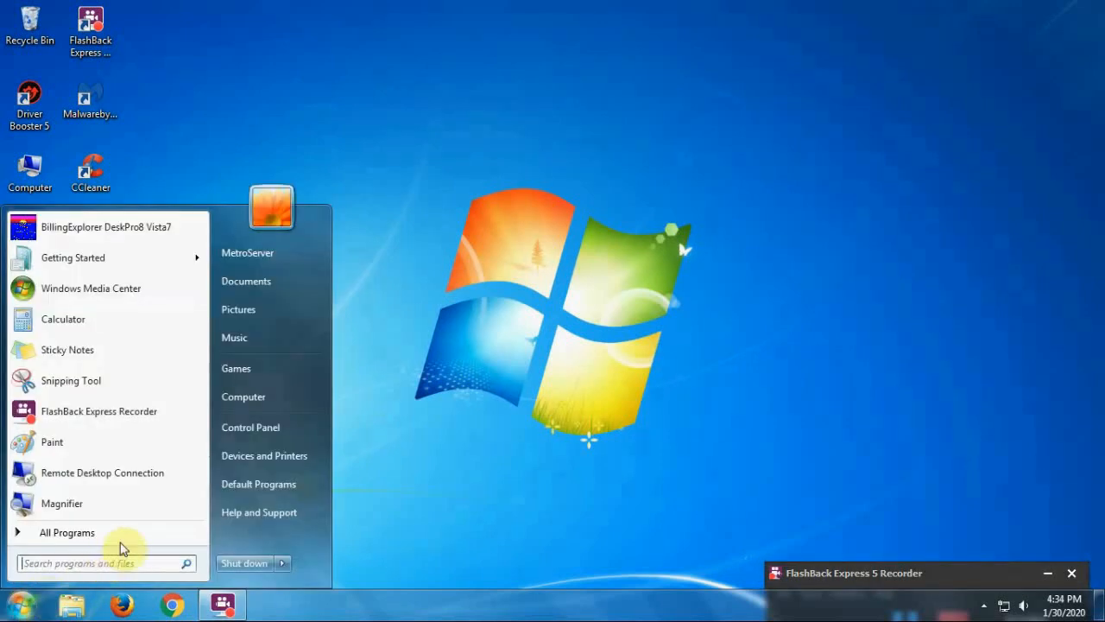
{"action": "left_click", "coordinate": [171, 230]}
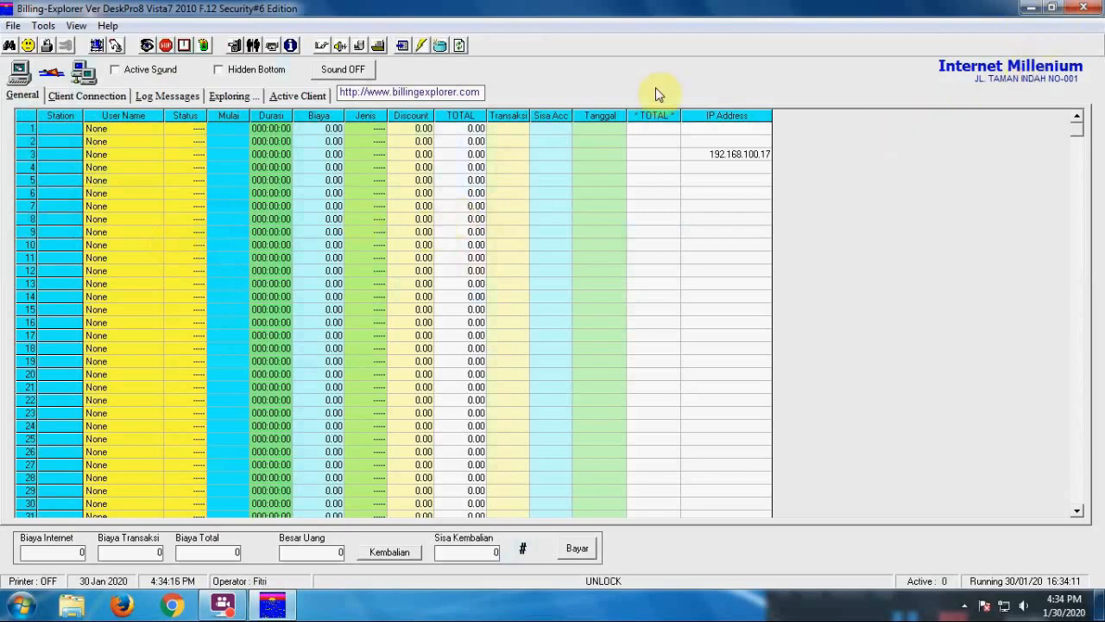
{"action": "left_click", "coordinate": [1053, 9]}
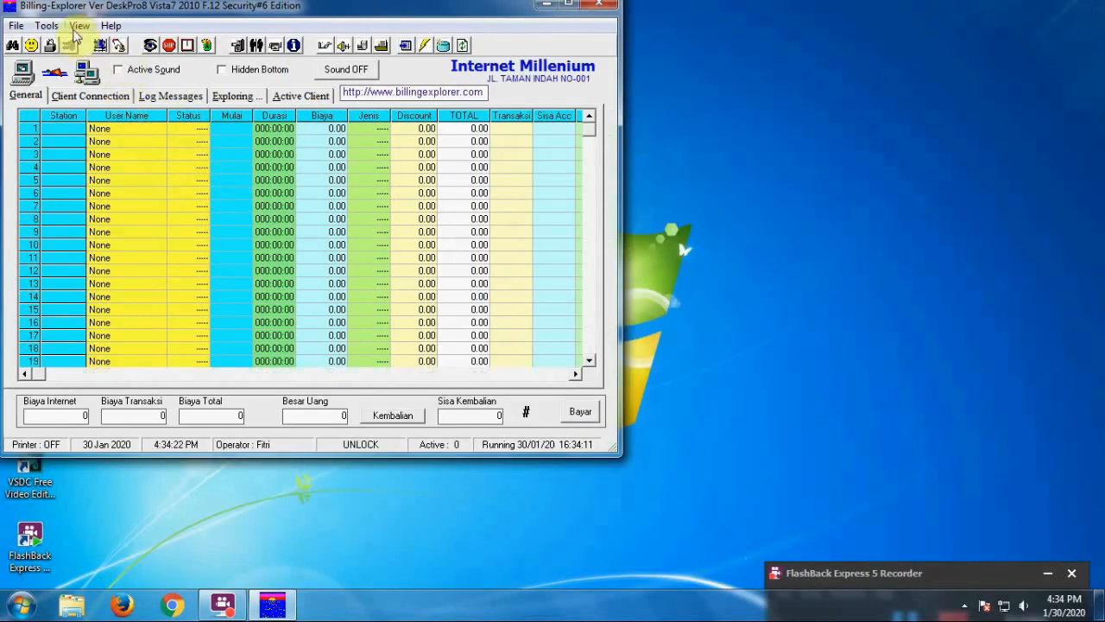
Open the Registrasi form, signing in as admin with the account password
{"action": "left_click", "coordinate": [111, 26]}
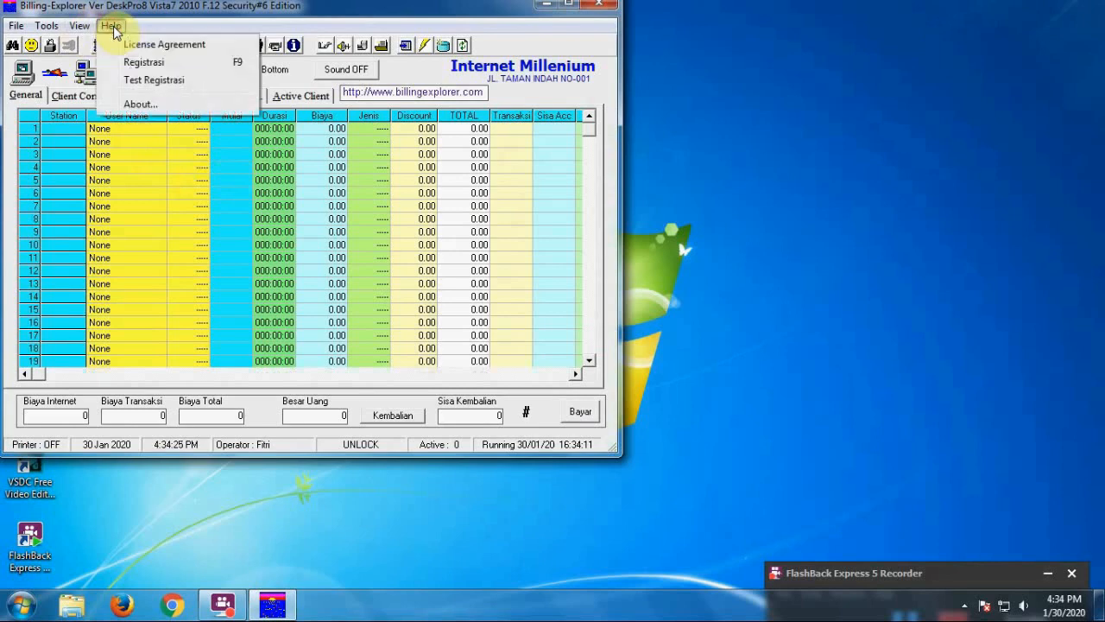
{"action": "left_click", "coordinate": [169, 63]}
{"action": "left_click", "coordinate": [571, 326]}
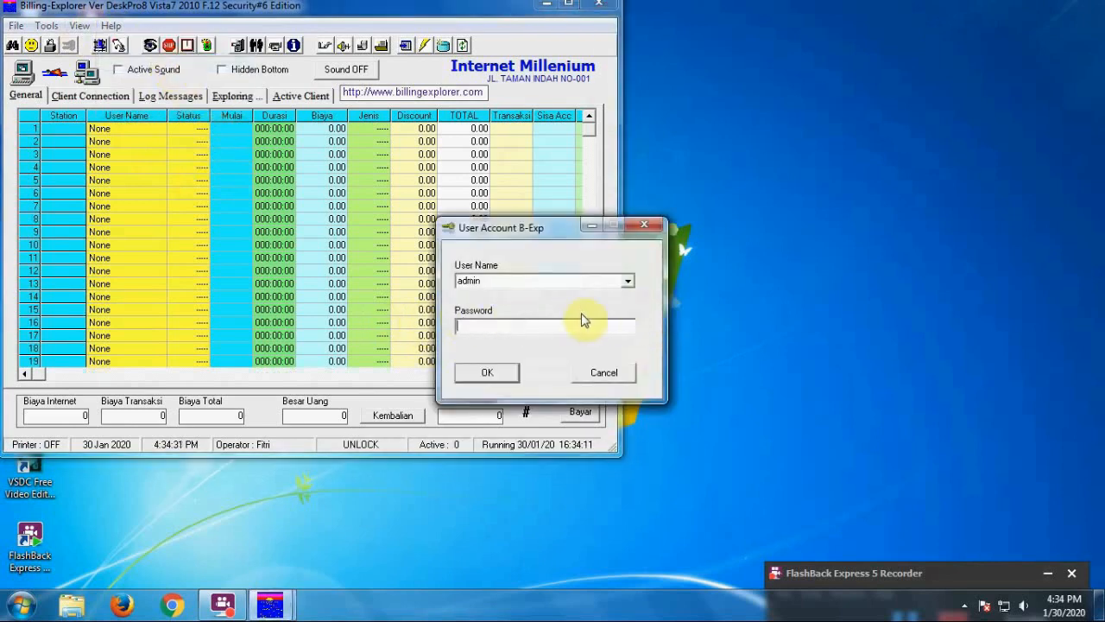
{"action": "type", "text": "a"}
{"action": "left_click", "coordinate": [490, 373]}
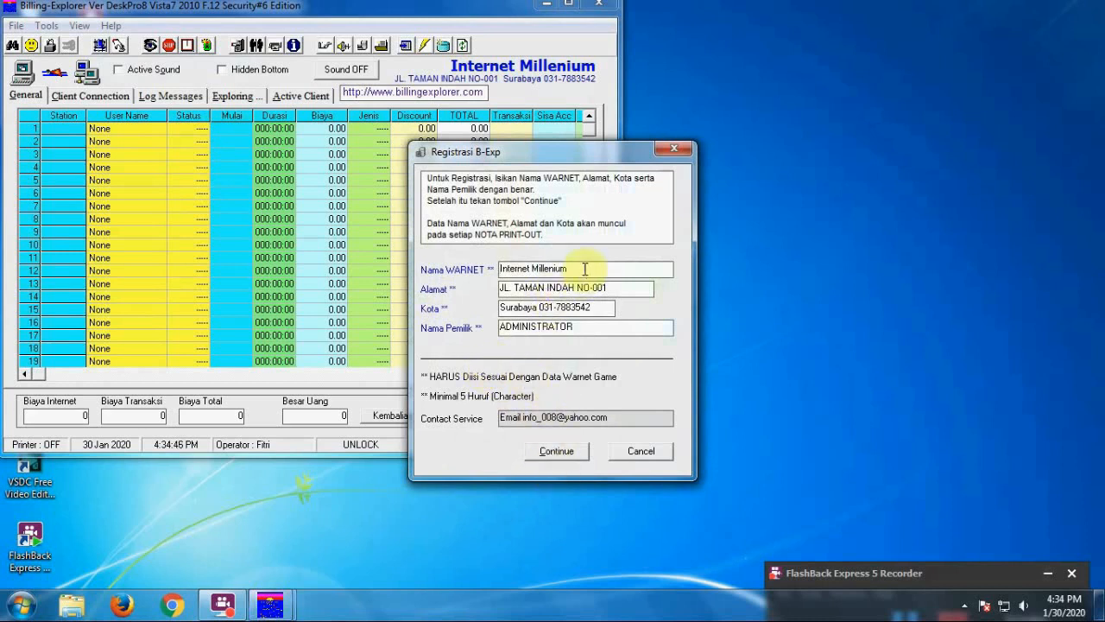
Set the Nama WARNET in the registration form to Metro Net
{"action": "left_click_drag", "start_coordinate": [584, 268], "coordinate": [471, 269]}
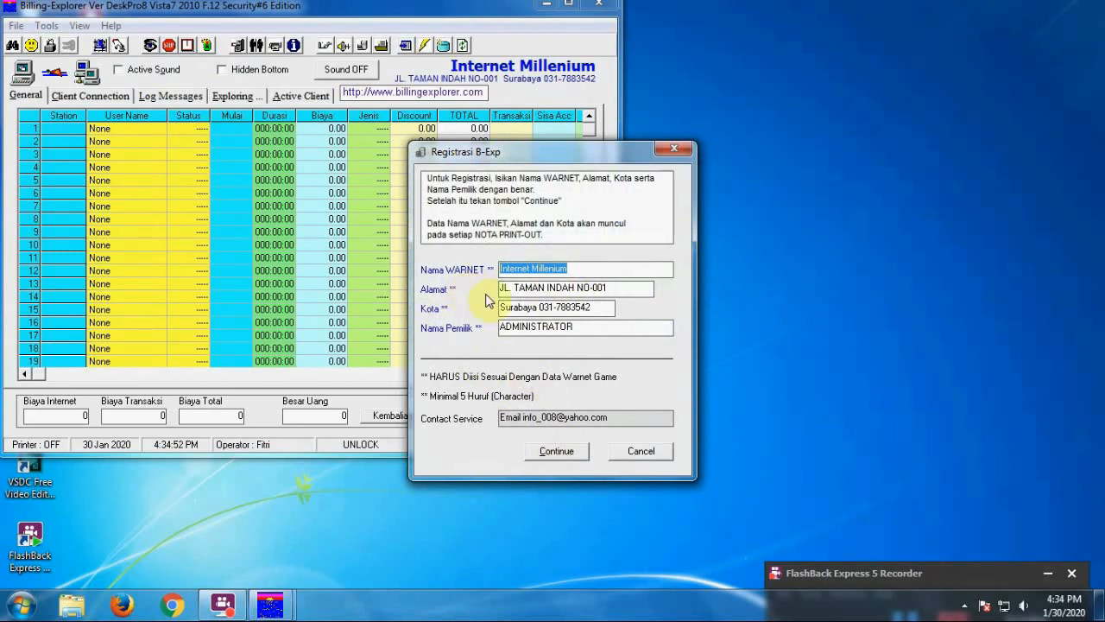
{"action": "type", "text": "M"}
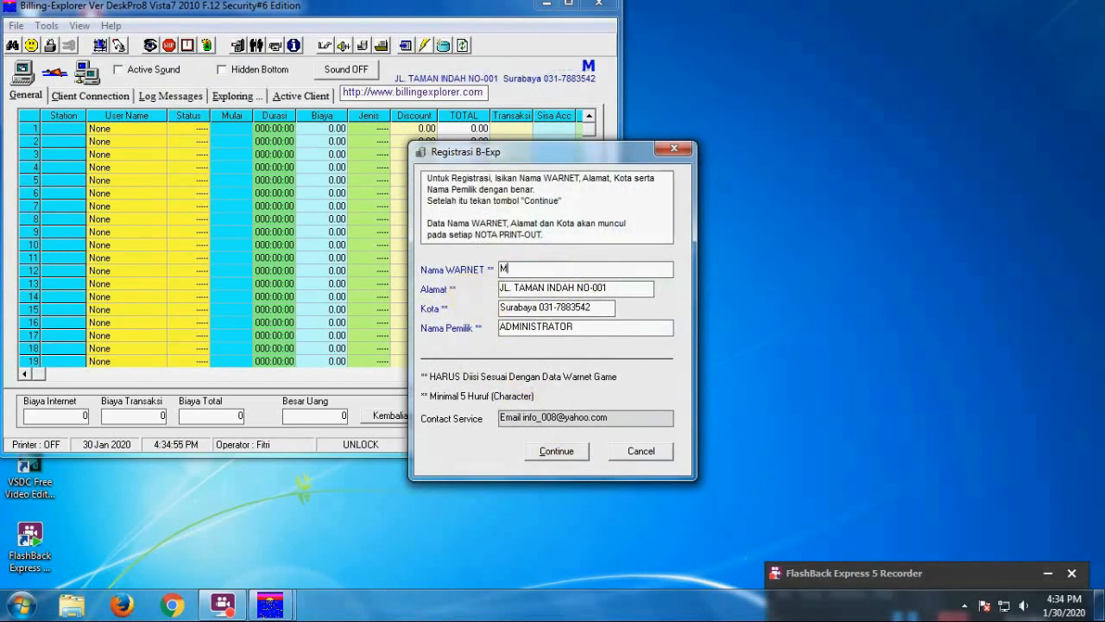
{"action": "type", "text": "etro"}
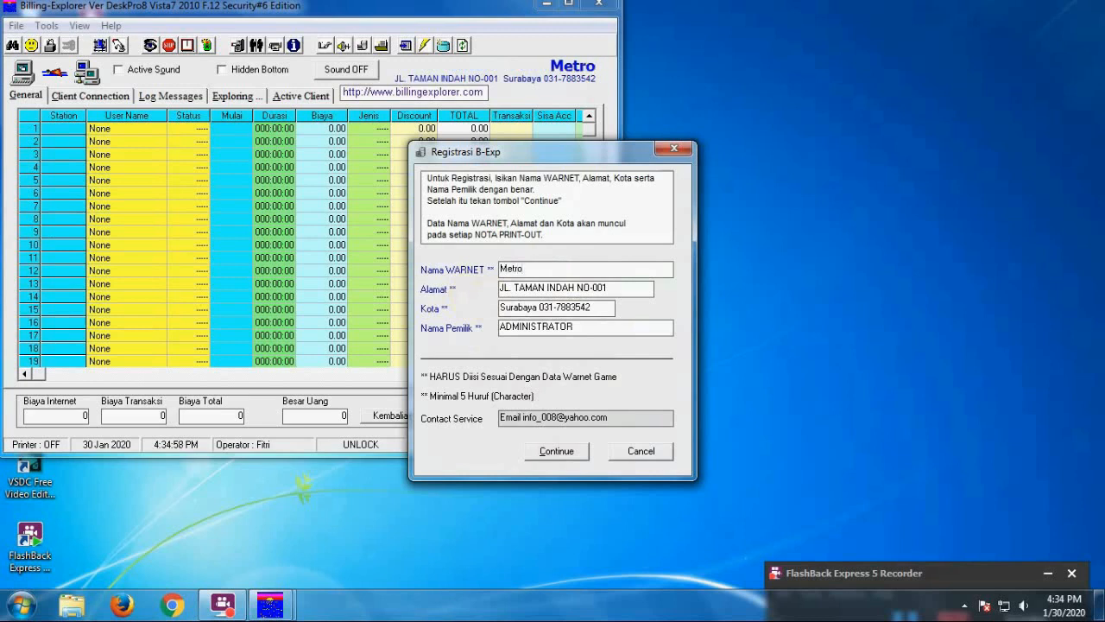
{"action": "type", "text": " Net"}
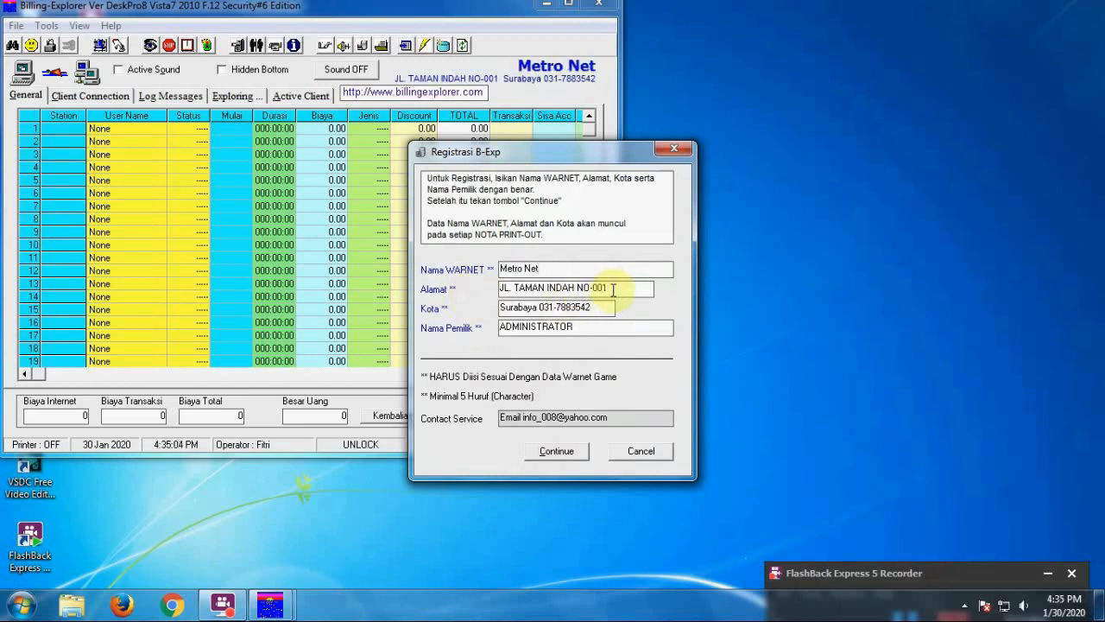
Fill in the business's street address under Alamat and its city with postal code under Kota
{"action": "key", "text": "Tab"}
{"action": "type", "text": "J"}
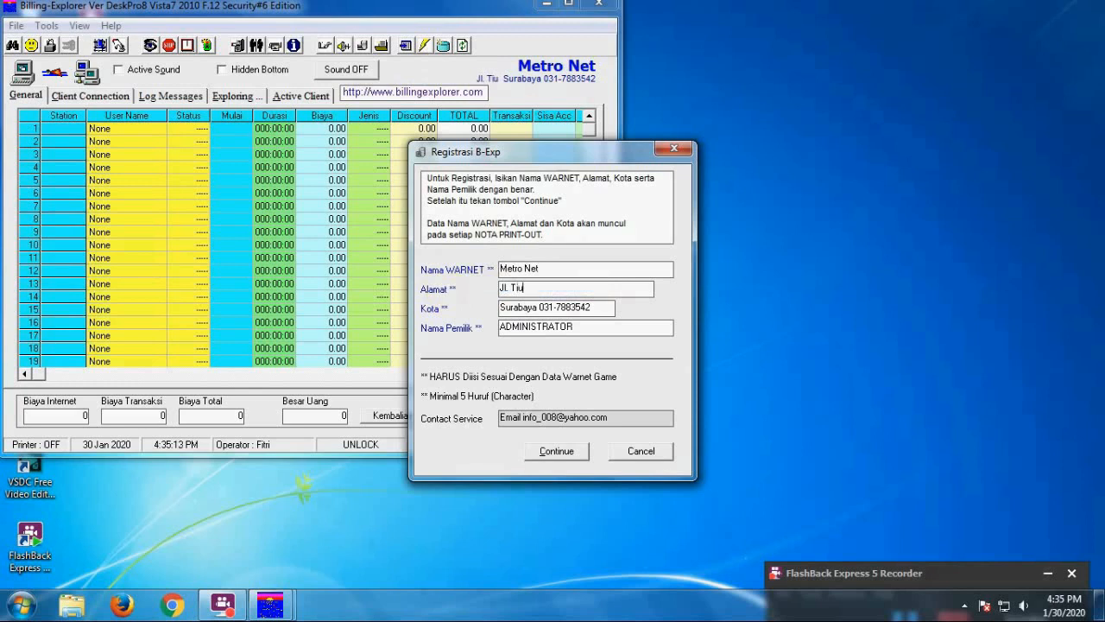
{"action": "type", "text": "l. Tiuh Balak Pasar"}
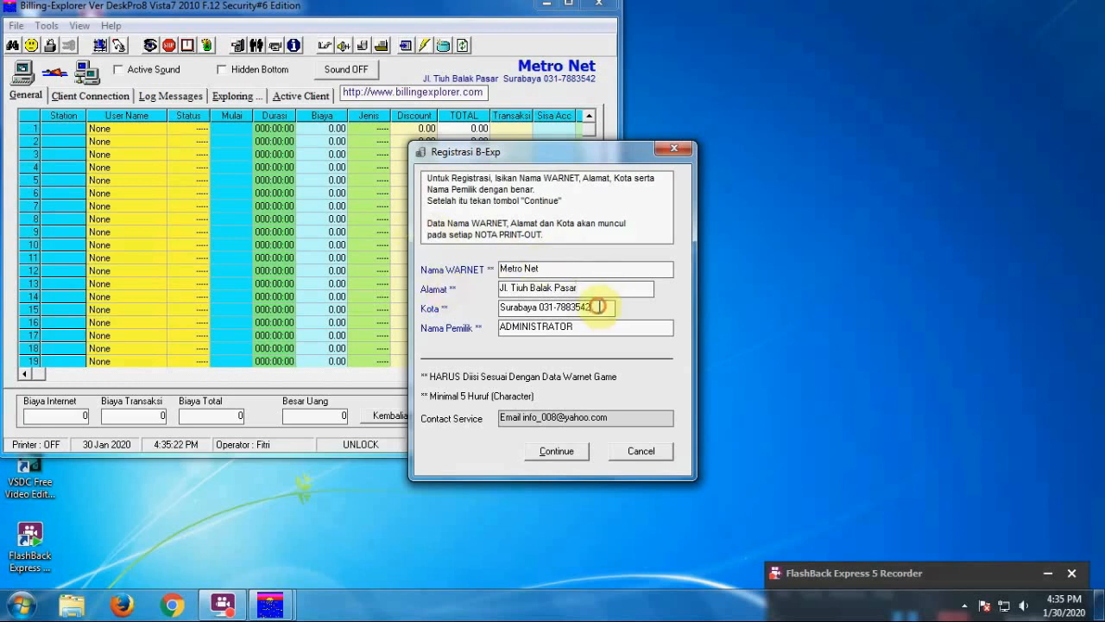
{"action": "left_click_drag", "start_coordinate": [597, 306], "coordinate": [453, 337]}
{"action": "type", "text": "B"}
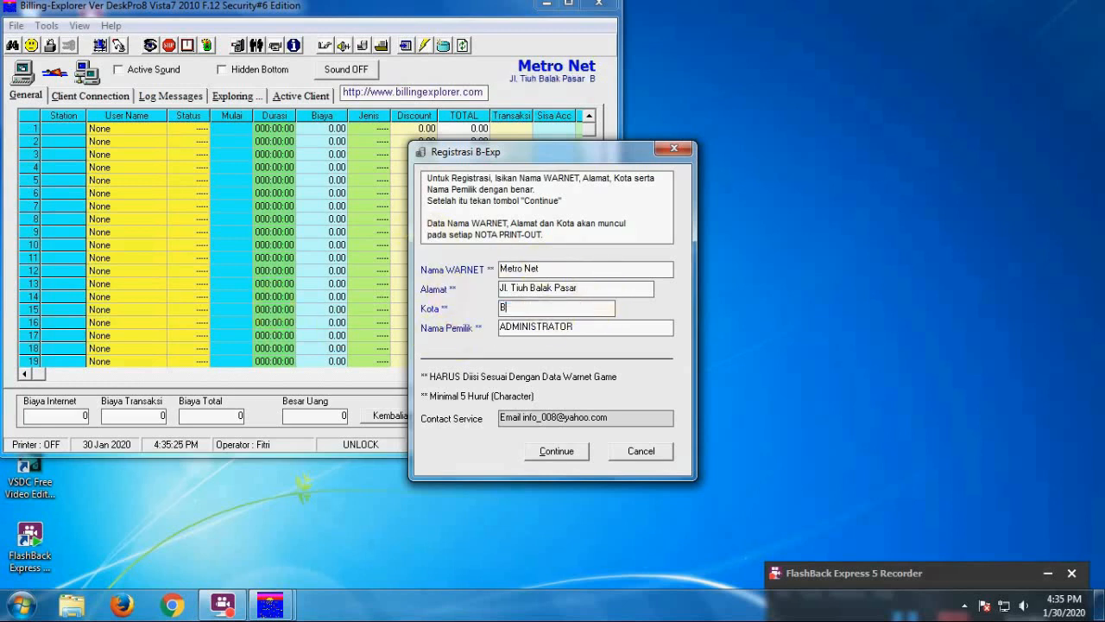
{"action": "type", "text": "aradatu"}
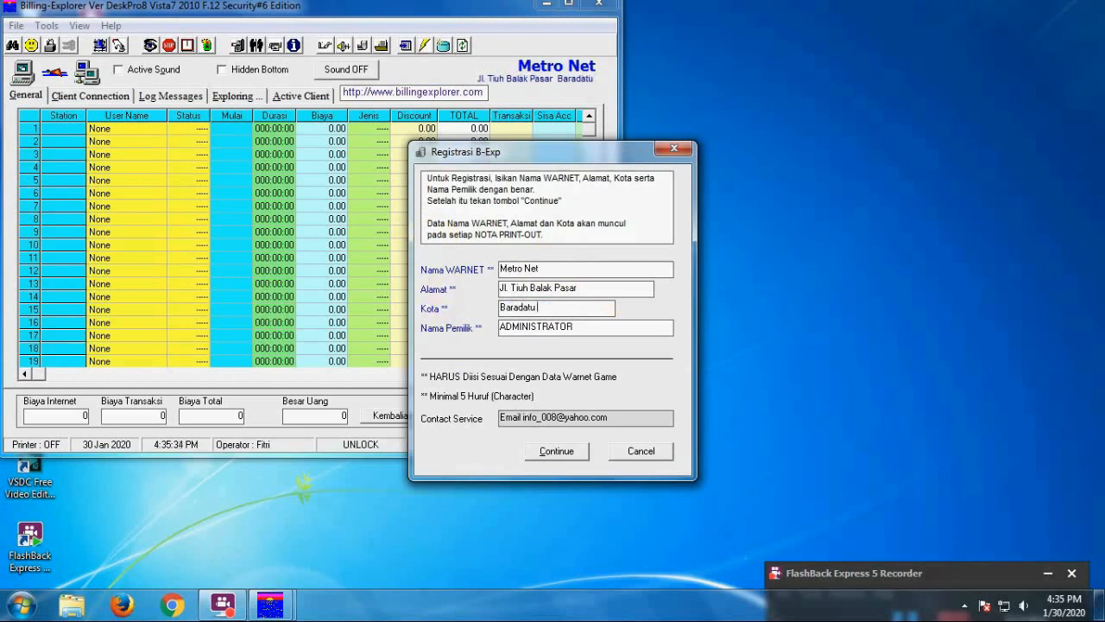
{"action": "type", "text": " 34"}
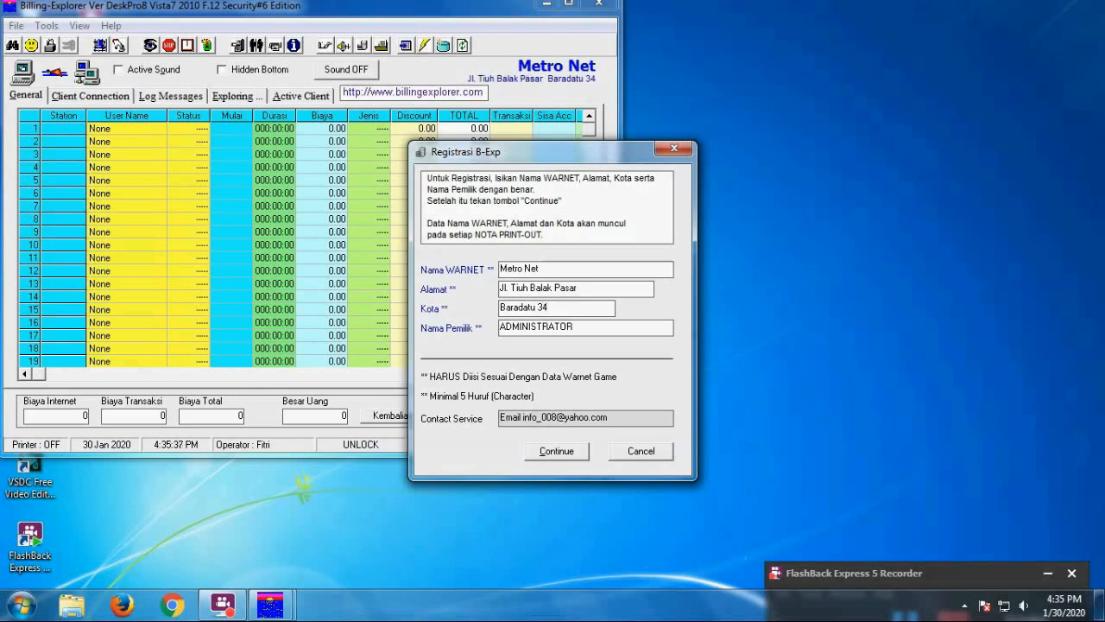
{"action": "type", "text": "761"}
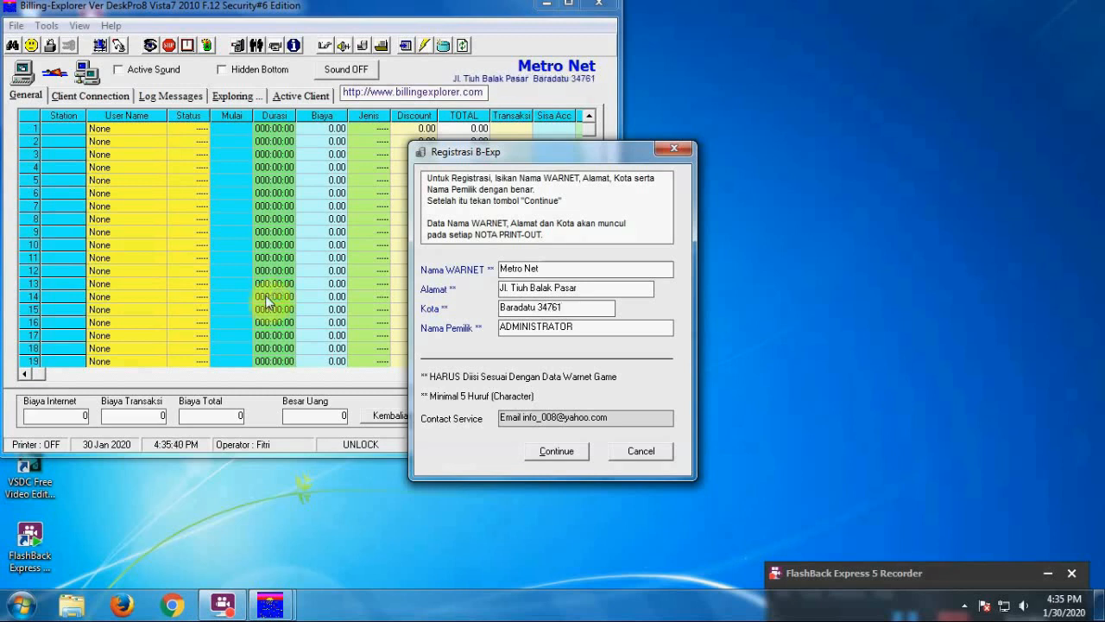
Submit the registration details with confirmation, and set the serial number form apart with the main billing window minimized
{"action": "left_click", "coordinate": [556, 453]}
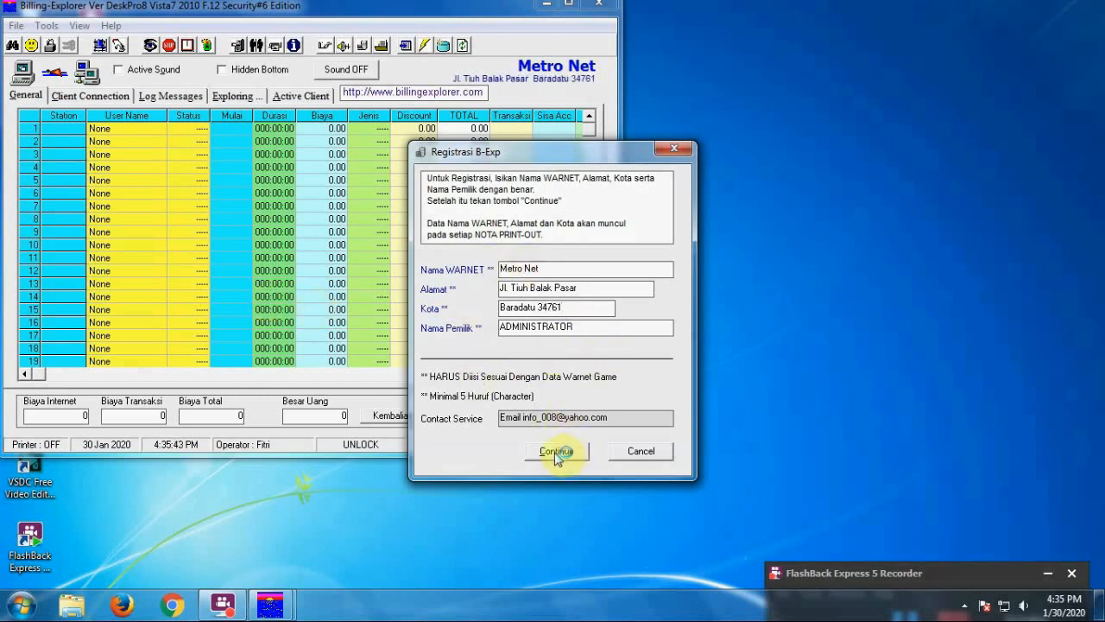
{"action": "left_click", "coordinate": [556, 452]}
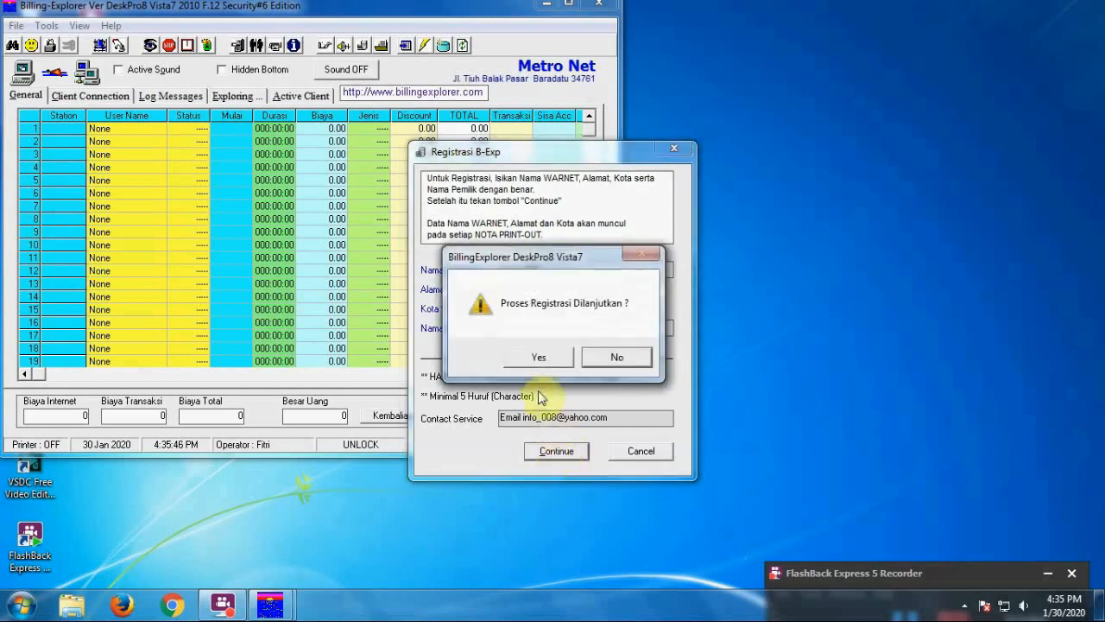
{"action": "left_click", "coordinate": [537, 358]}
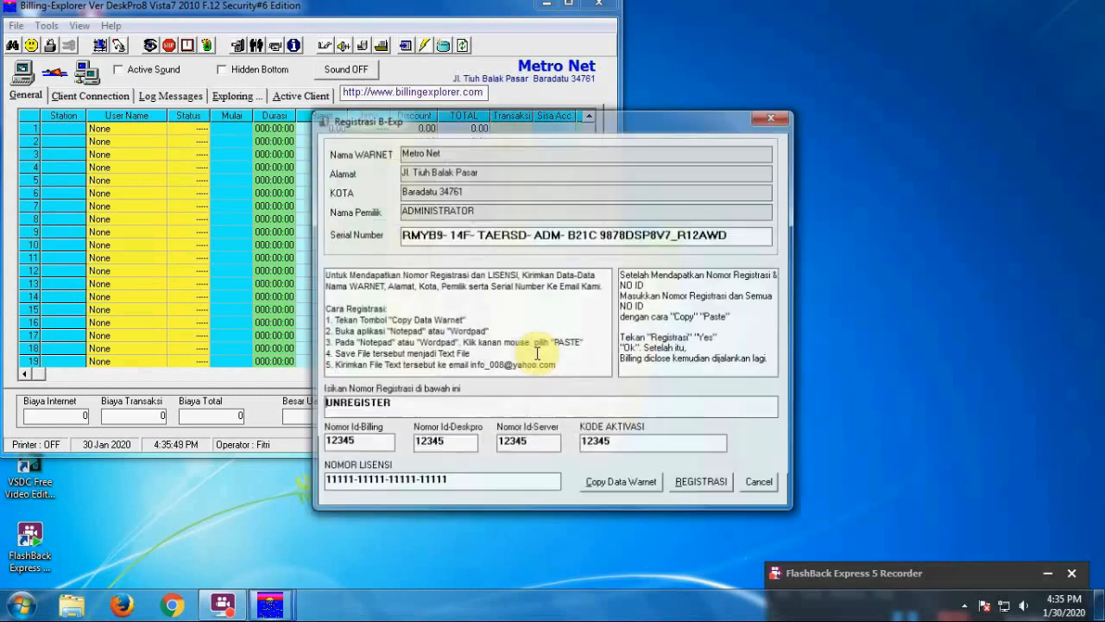
{"action": "left_click_drag", "start_coordinate": [524, 120], "coordinate": [799, 93]}
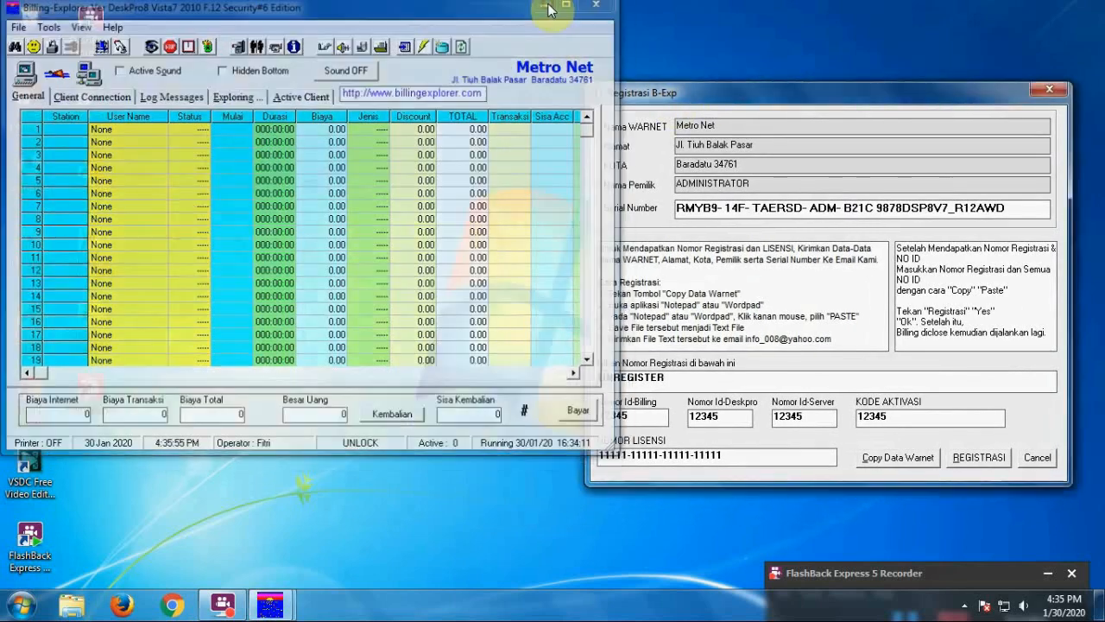
{"action": "left_click", "coordinate": [547, 5]}
Delete the KeyGenerator application from the Drivers\Bill folder on Local Disk (D:)
{"action": "left_click", "coordinate": [82, 606]}
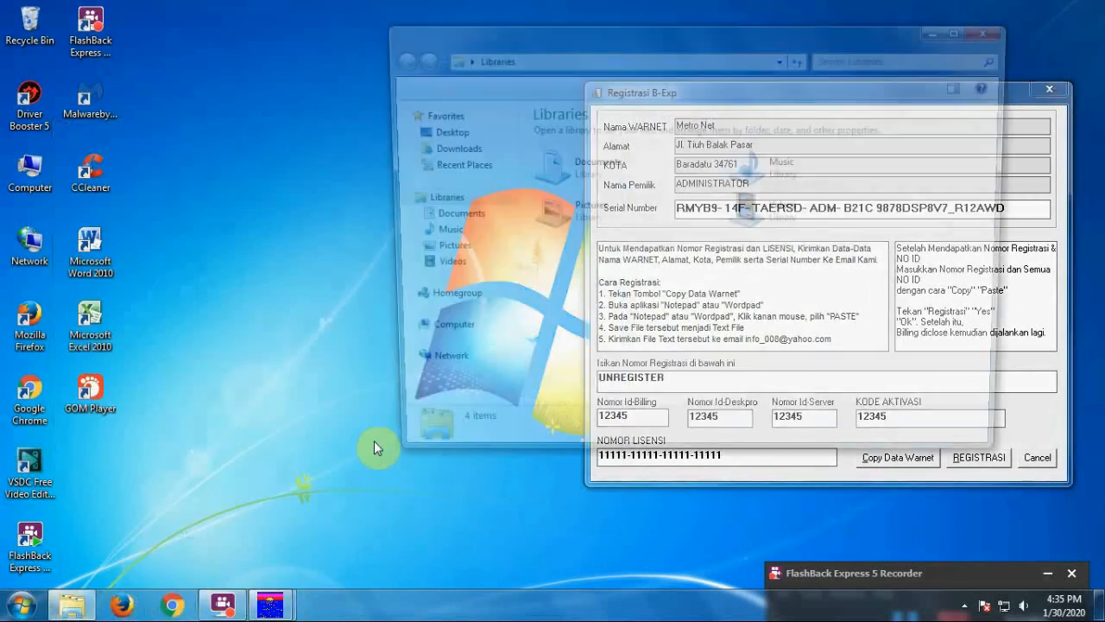
{"action": "left_click", "coordinate": [452, 368]}
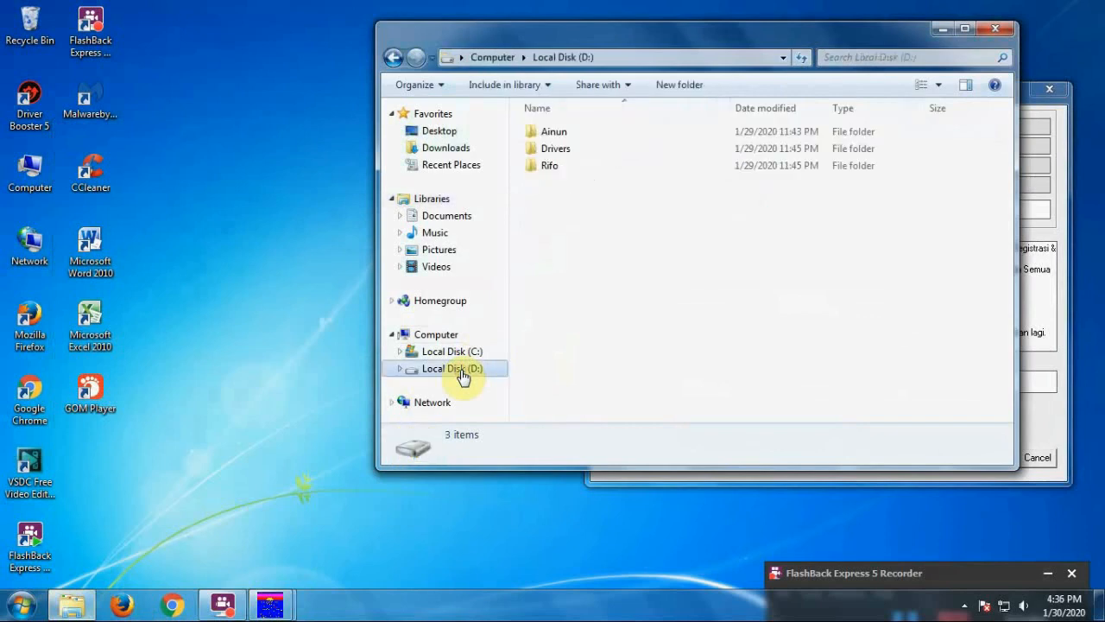
{"action": "double_click", "coordinate": [550, 150]}
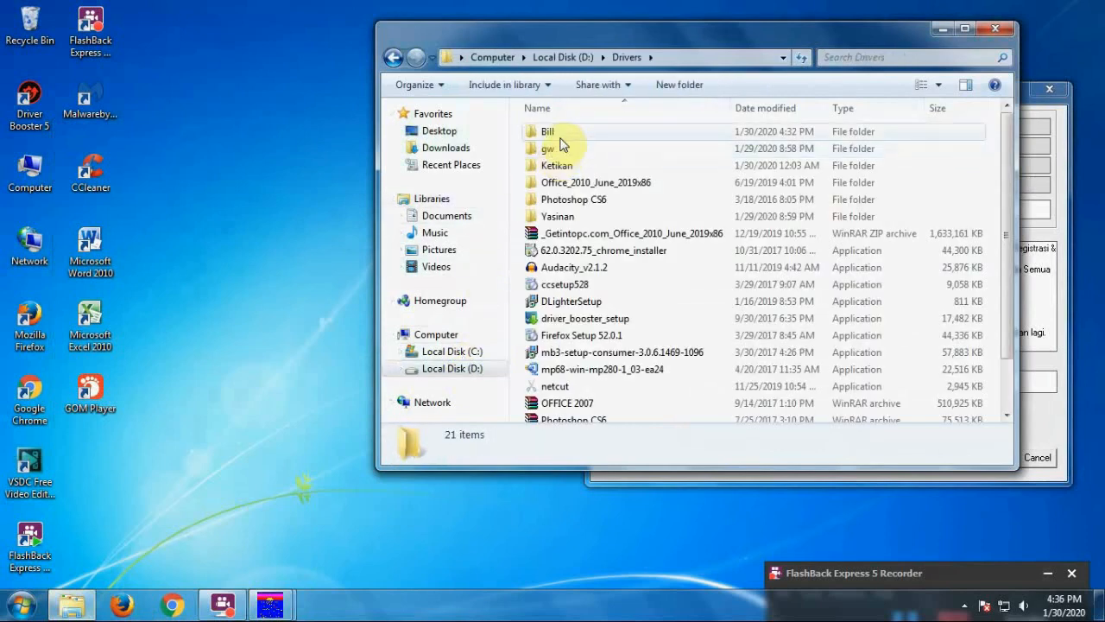
{"action": "double_click", "coordinate": [553, 134]}
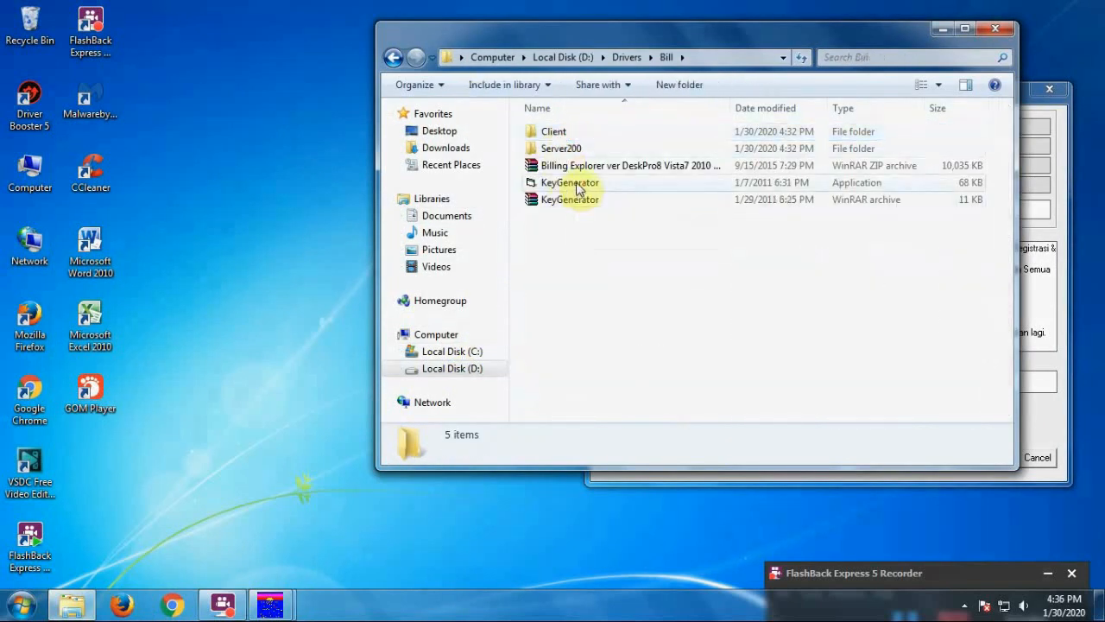
{"action": "left_click", "coordinate": [576, 184]}
{"action": "right_click", "coordinate": [576, 188]}
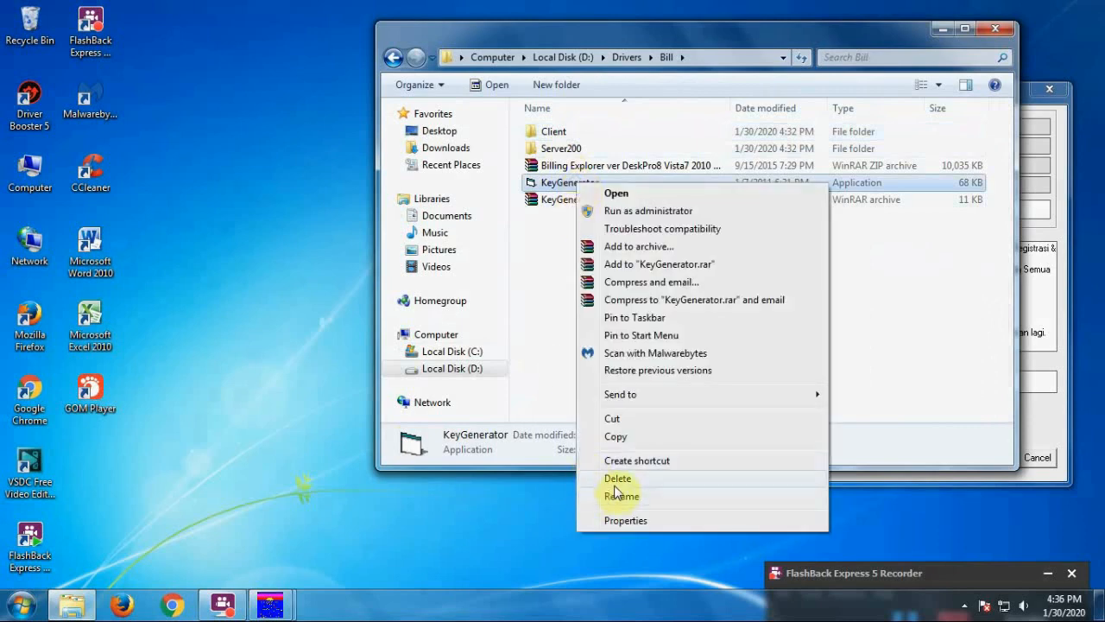
{"action": "left_click", "coordinate": [617, 478]}
{"action": "left_click", "coordinate": [628, 366]}
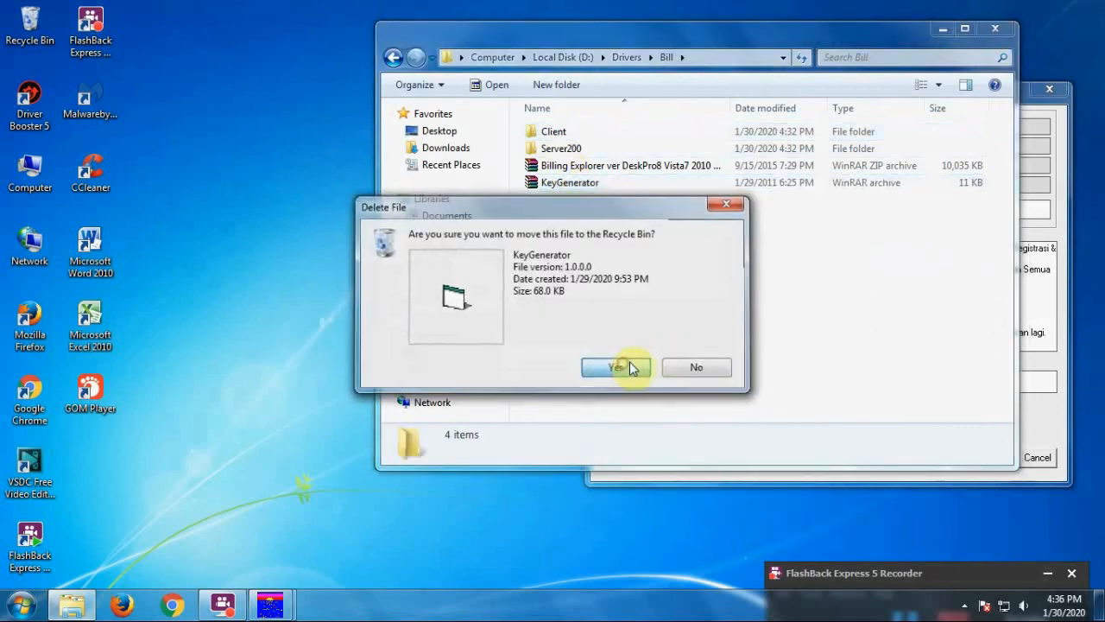
Extract the KeyGenerator archive directly into the Drivers\Bill folder
{"action": "left_click", "coordinate": [584, 186]}
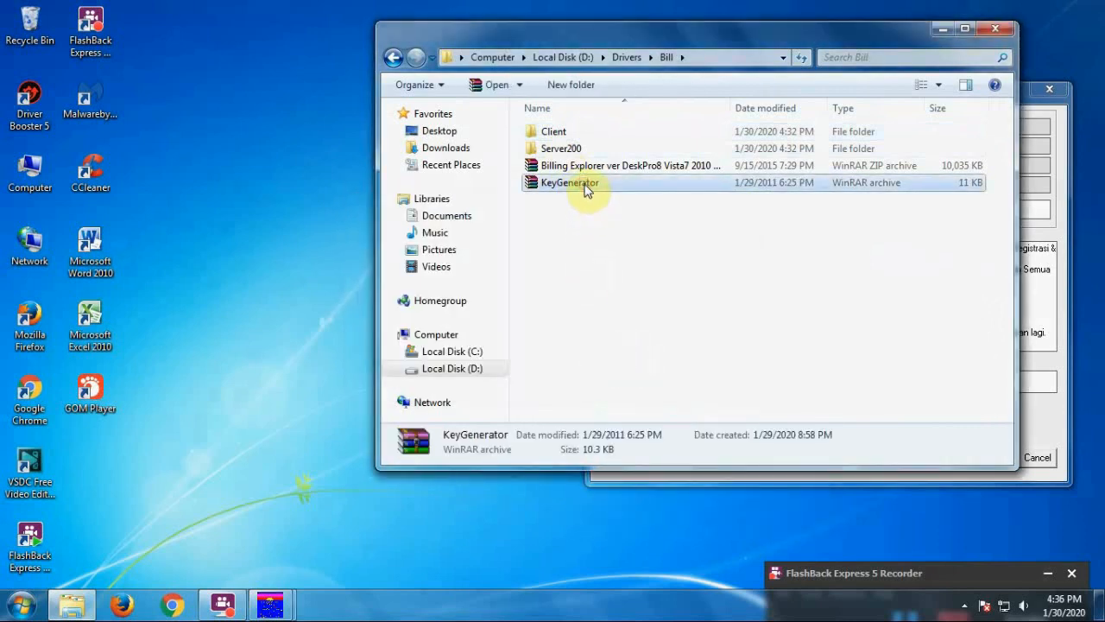
{"action": "right_click", "coordinate": [585, 184]}
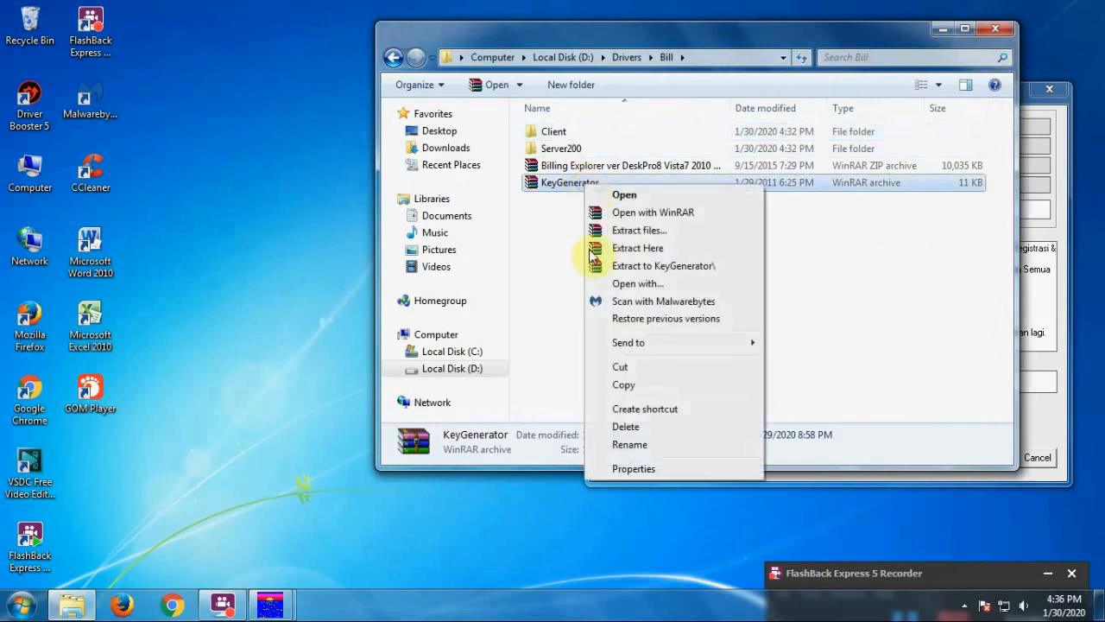
{"action": "left_click", "coordinate": [680, 255]}
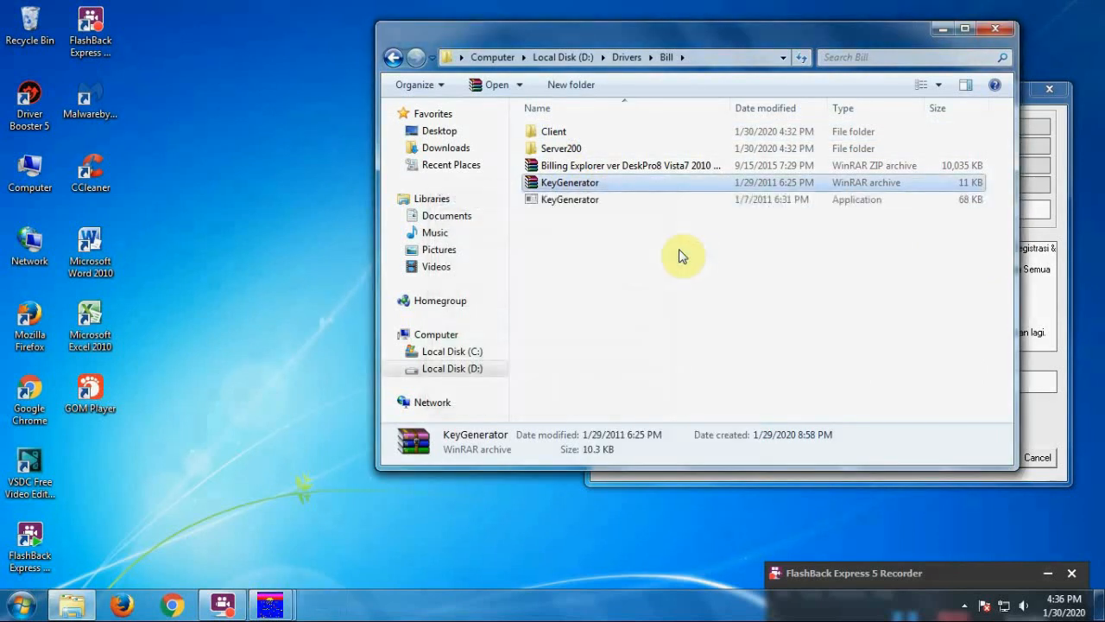
Launch the extracted KeyGenerator application, minimize the Bill folder window, and place the generator and the Registrasi B-Exp form side by side
{"action": "left_click", "coordinate": [583, 189]}
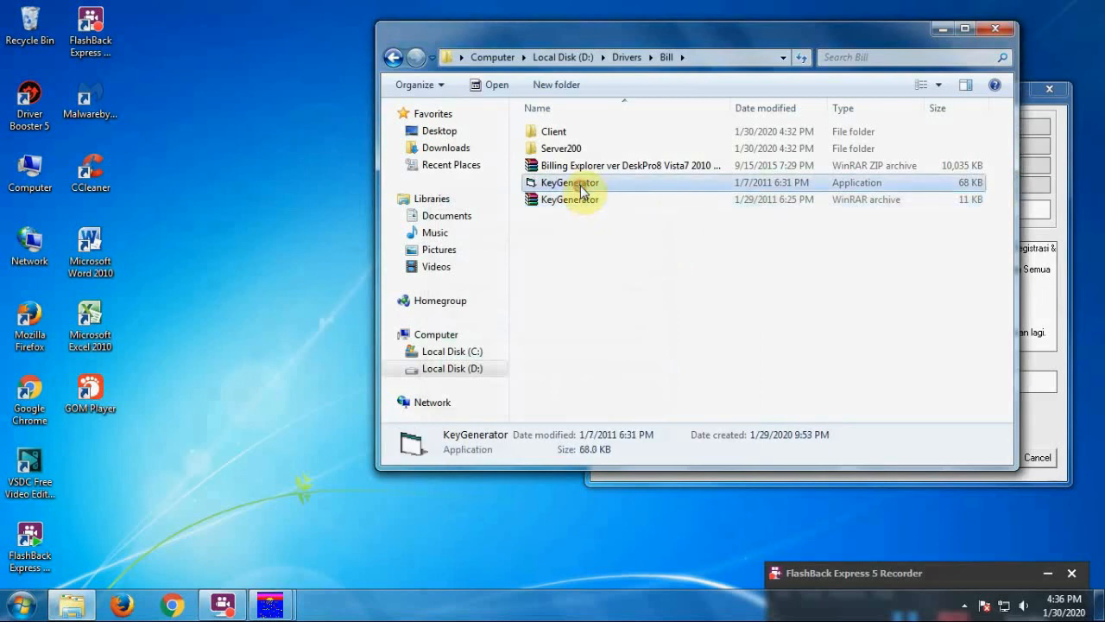
{"action": "double_click", "coordinate": [583, 186]}
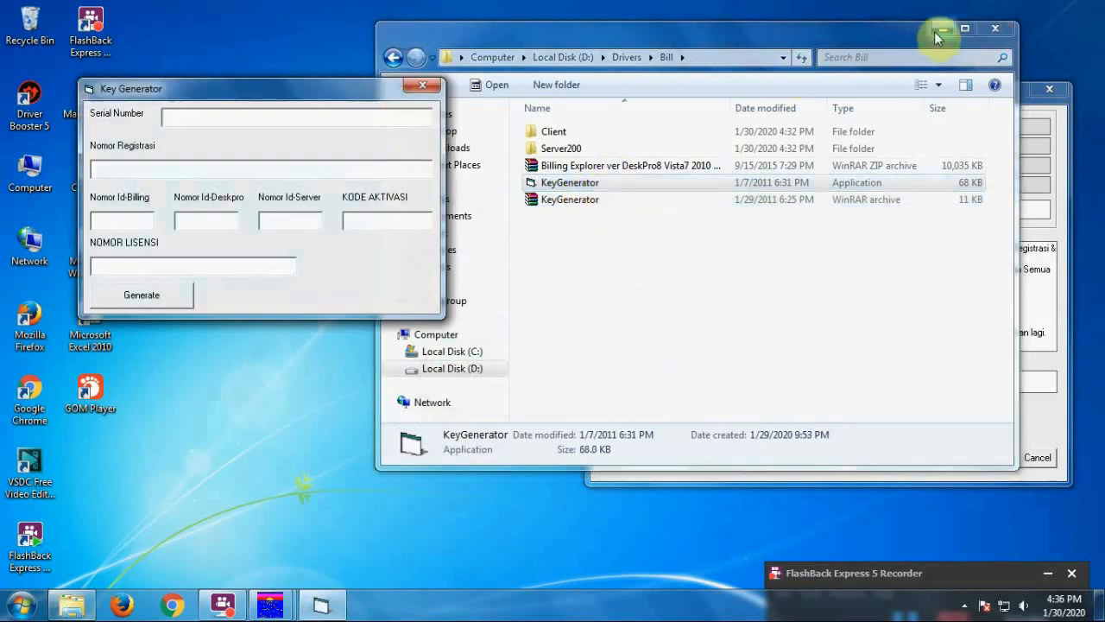
{"action": "left_click", "coordinate": [941, 31]}
{"action": "left_click_drag", "start_coordinate": [728, 95], "coordinate": [668, 49]}
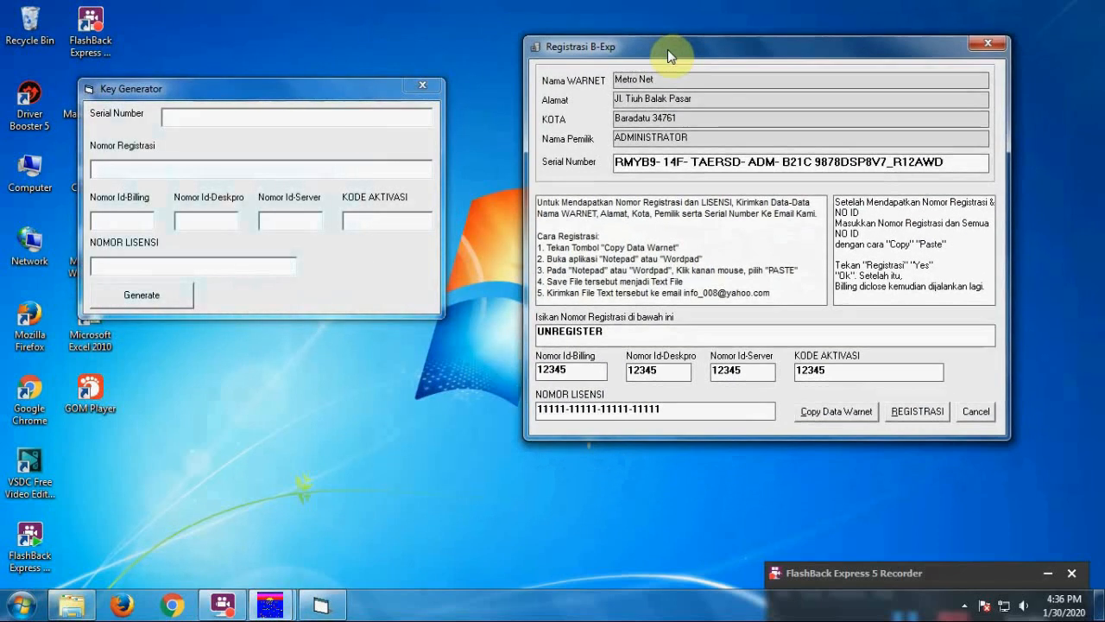
{"action": "left_click_drag", "start_coordinate": [283, 87], "coordinate": [339, 163]}
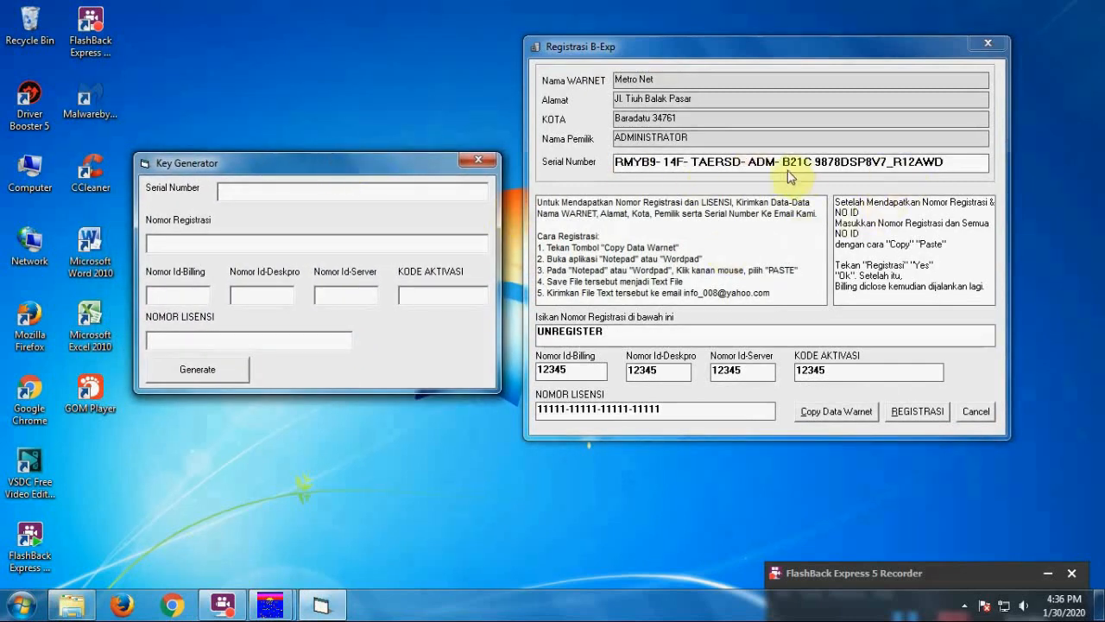
Copy the serial number from the Registrasi B-Exp form into Key Generator and generate the registration codes
{"action": "left_click_drag", "start_coordinate": [957, 163], "coordinate": [646, 165]}
{"action": "right_click", "coordinate": [645, 165]}
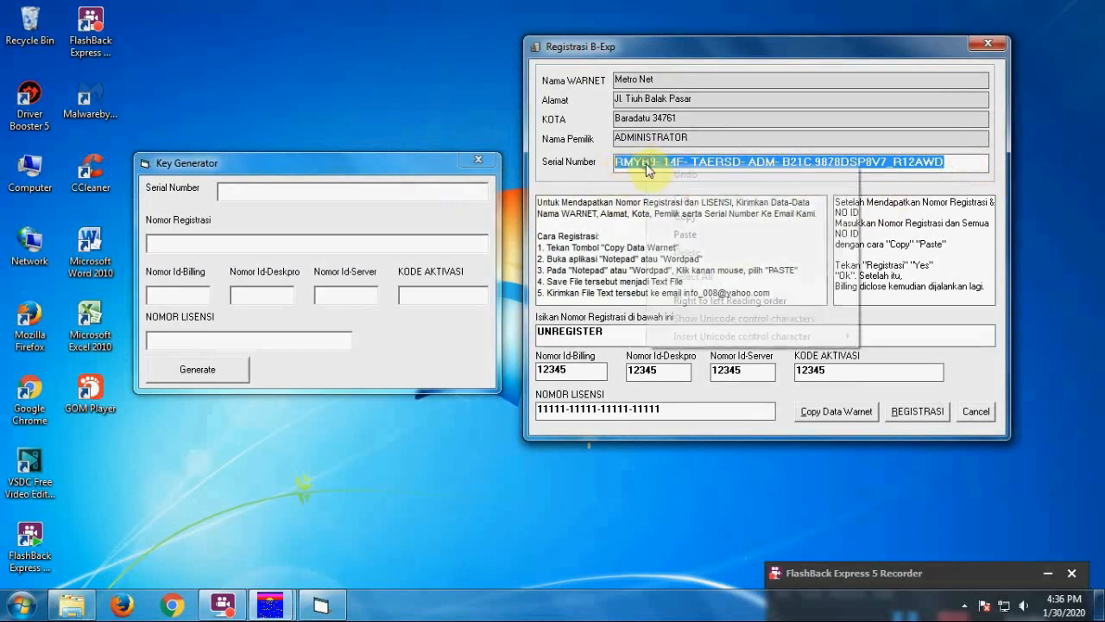
{"action": "left_click", "coordinate": [668, 217]}
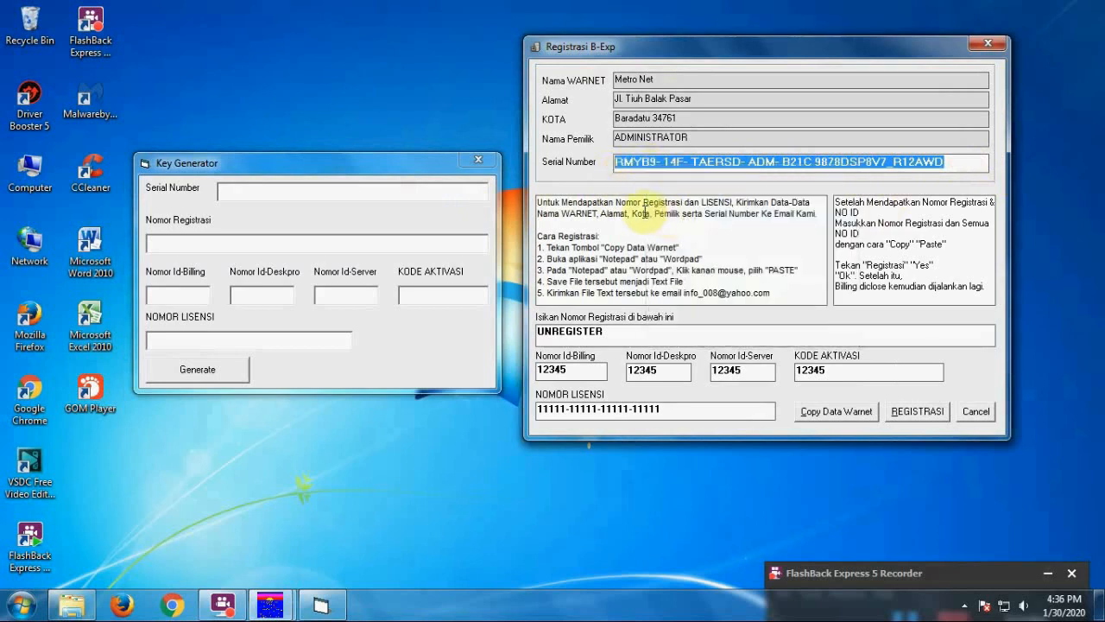
{"action": "left_click", "coordinate": [424, 191]}
{"action": "right_click", "coordinate": [424, 191]}
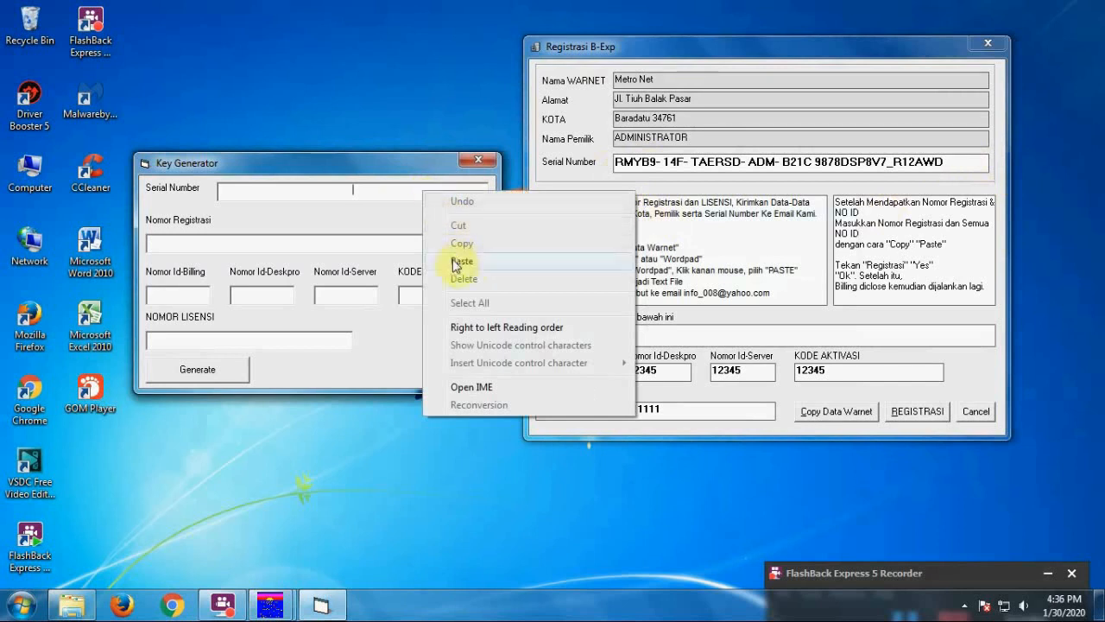
{"action": "left_click", "coordinate": [503, 262]}
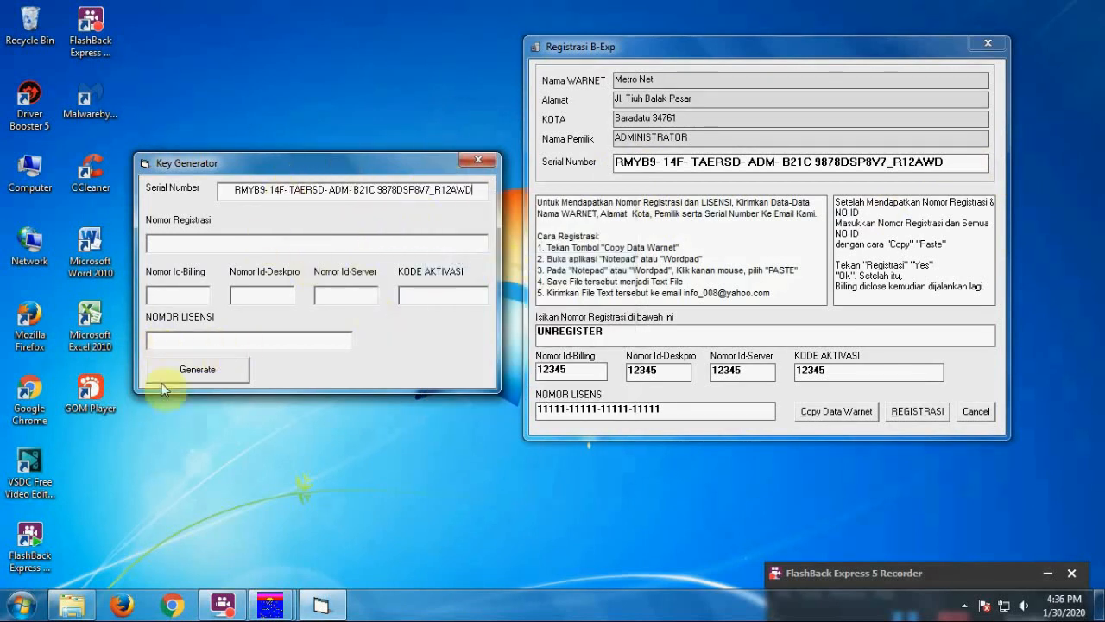
{"action": "left_click", "coordinate": [189, 373]}
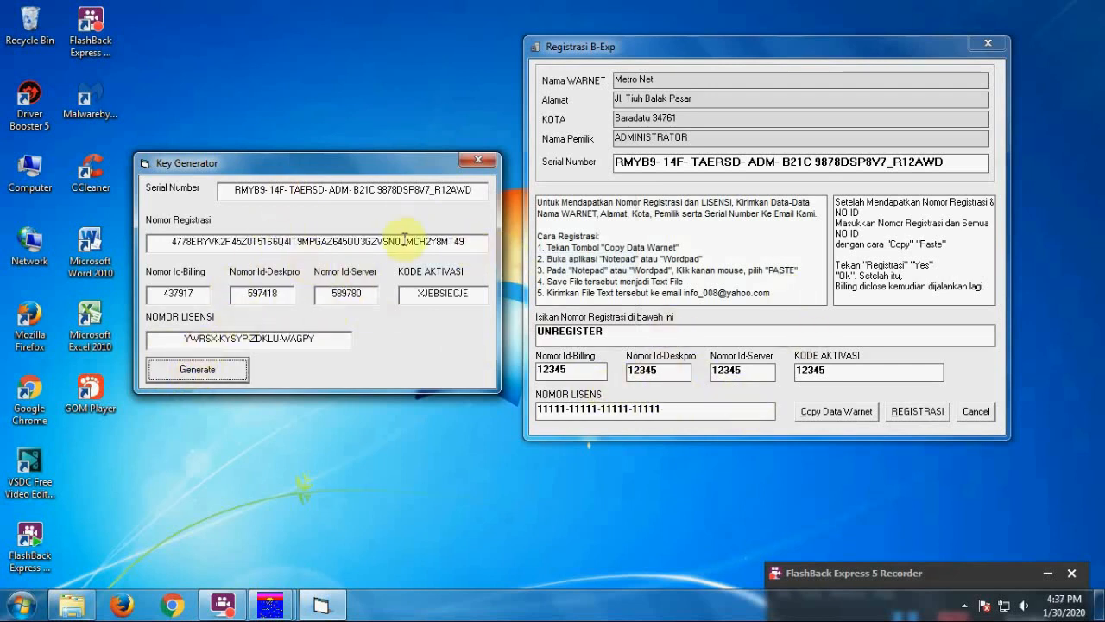
Replace UNREGISTER in the form's Nomor Registrasi field with the registration number copied from Key Generator
{"action": "left_click_drag", "start_coordinate": [468, 241], "coordinate": [197, 239]}
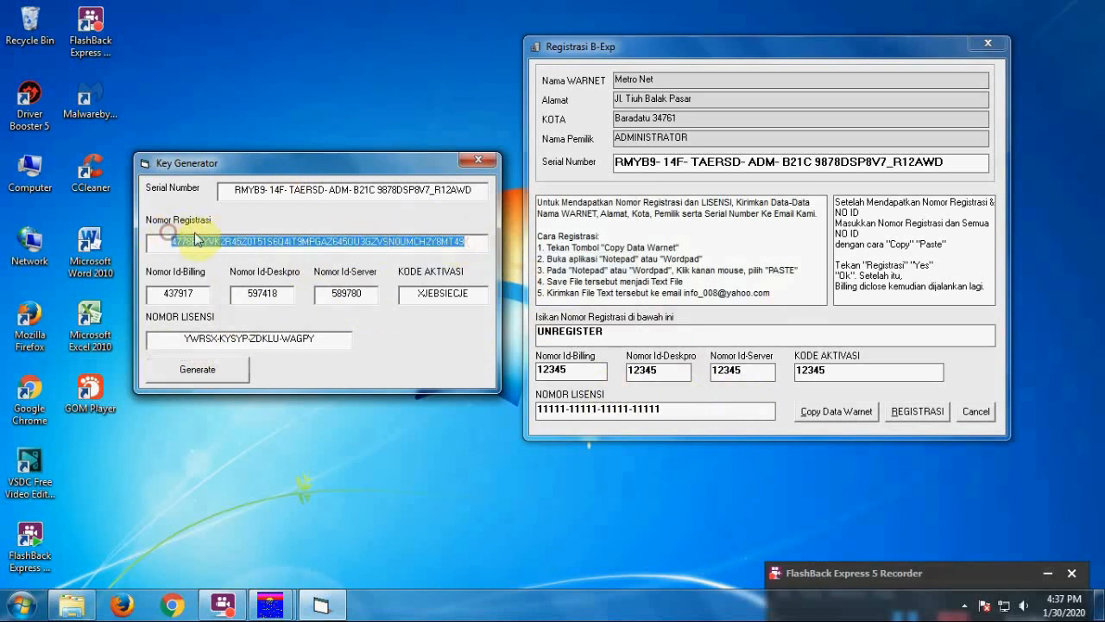
{"action": "right_click", "coordinate": [224, 241]}
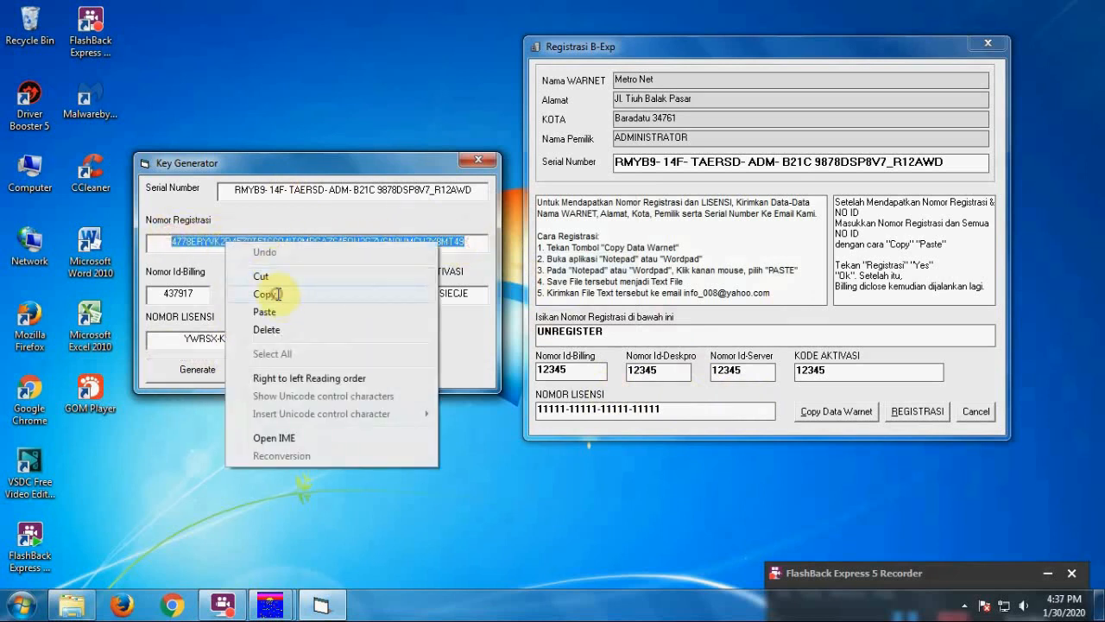
{"action": "left_click", "coordinate": [276, 294]}
{"action": "left_click_drag", "start_coordinate": [609, 336], "coordinate": [530, 334]}
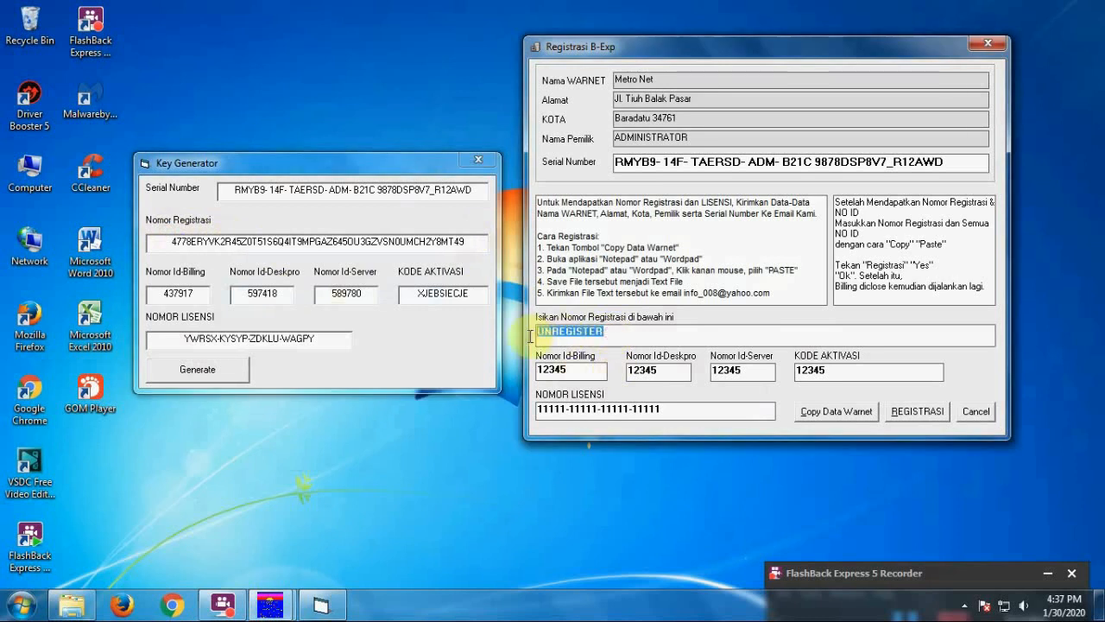
{"action": "right_click", "coordinate": [555, 335]}
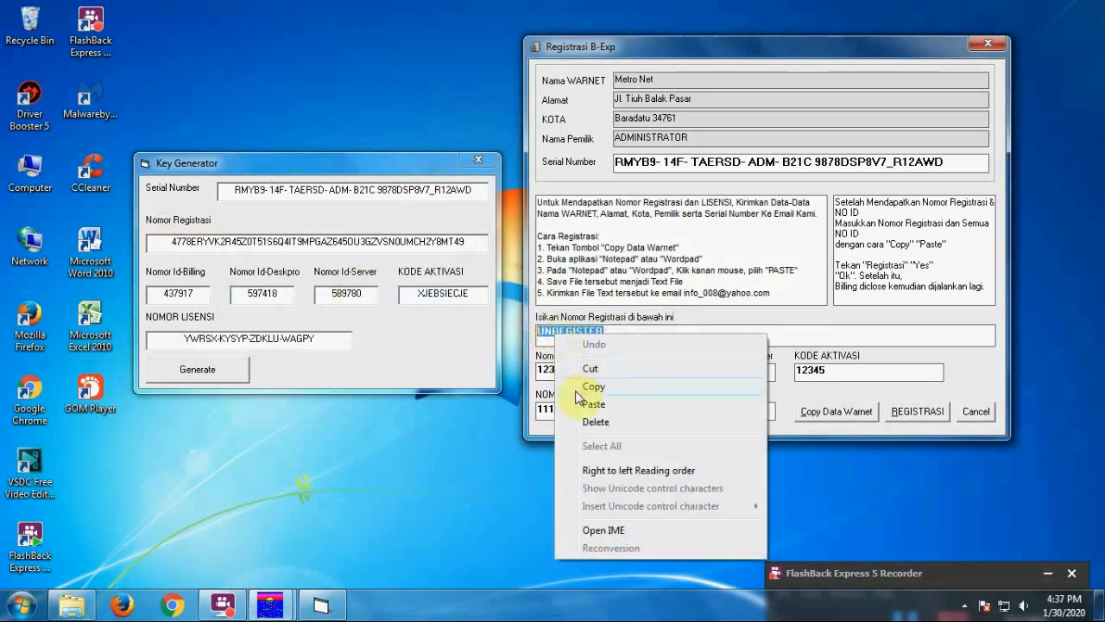
{"action": "left_click", "coordinate": [576, 404]}
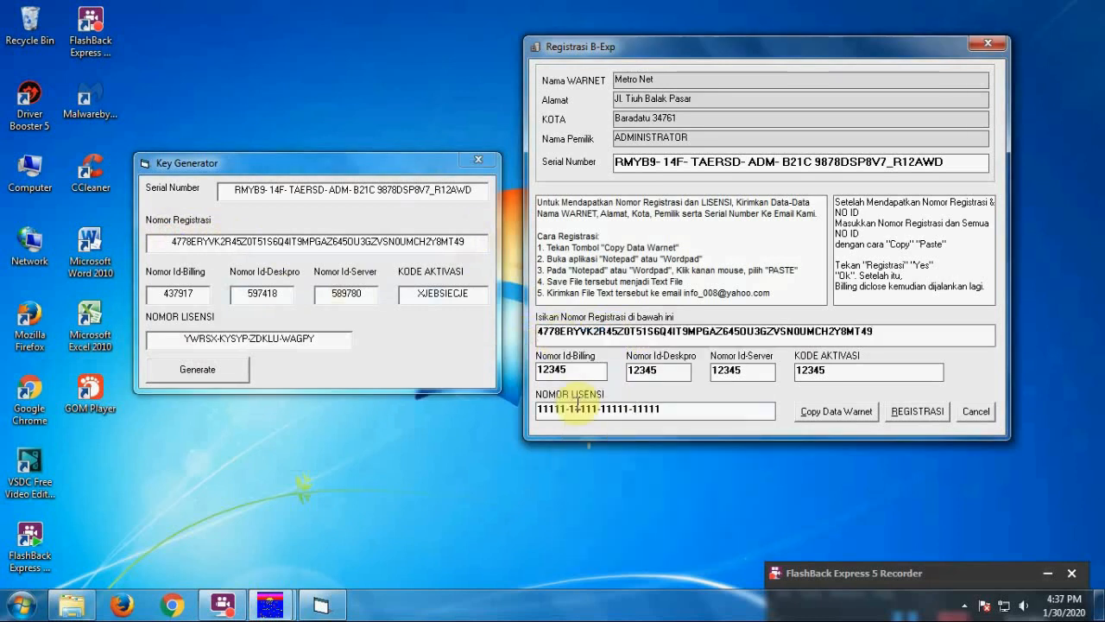
Replace the form's Nomor Id-Billing and Nomor Id-Deskpro with the matching numbers from Key Generator
{"action": "left_click_drag", "start_coordinate": [202, 294], "coordinate": [144, 298]}
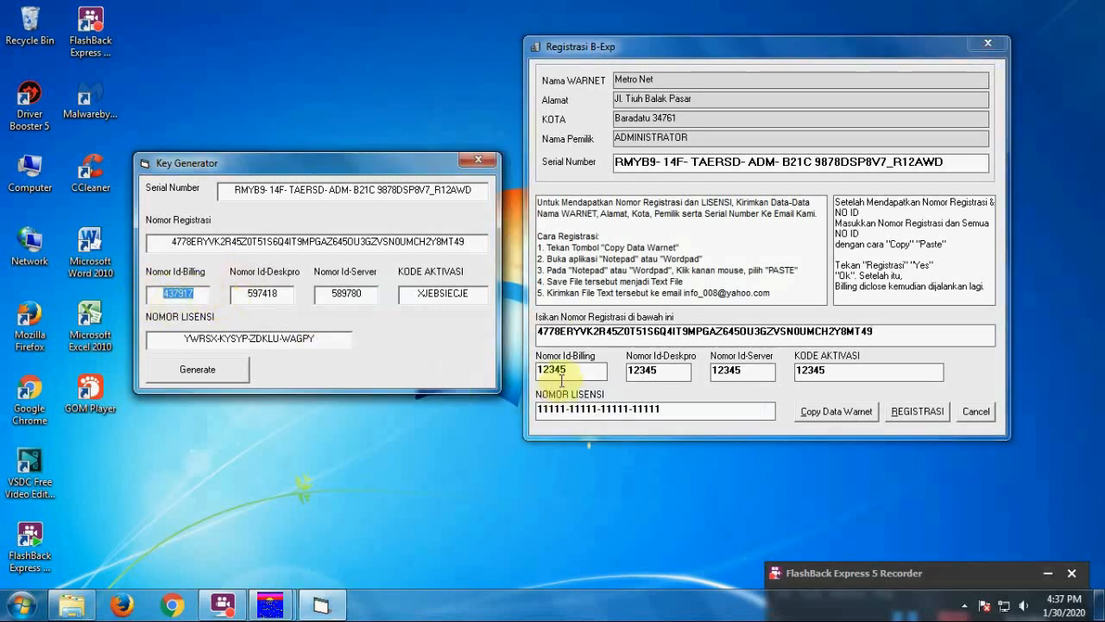
{"action": "left_click_drag", "start_coordinate": [569, 373], "coordinate": [529, 369]}
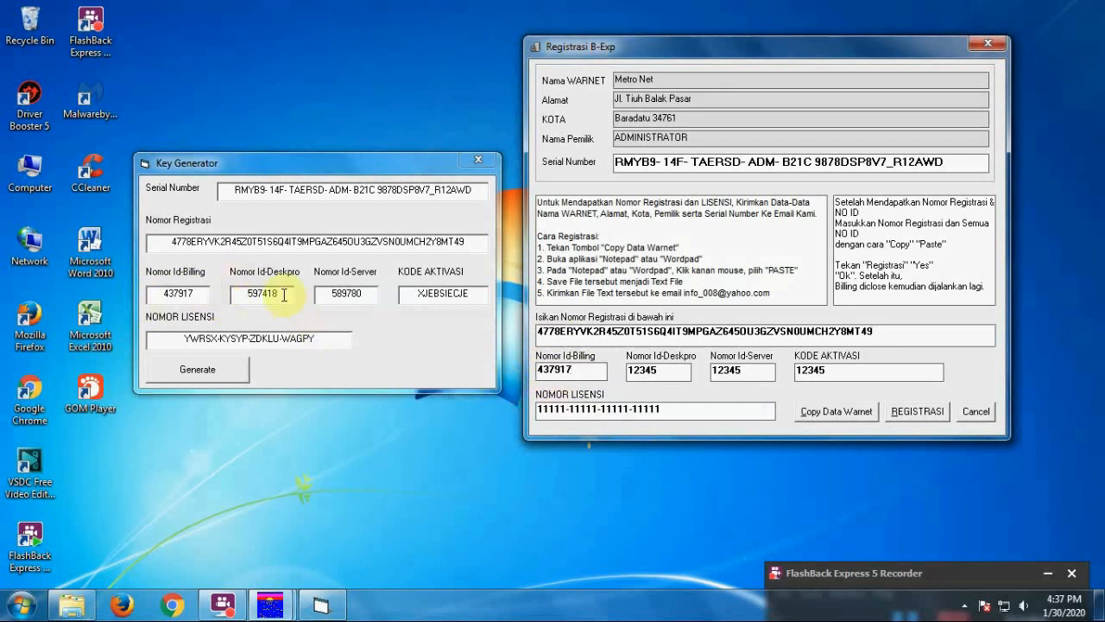
{"action": "left_click_drag", "start_coordinate": [291, 294], "coordinate": [230, 299]}
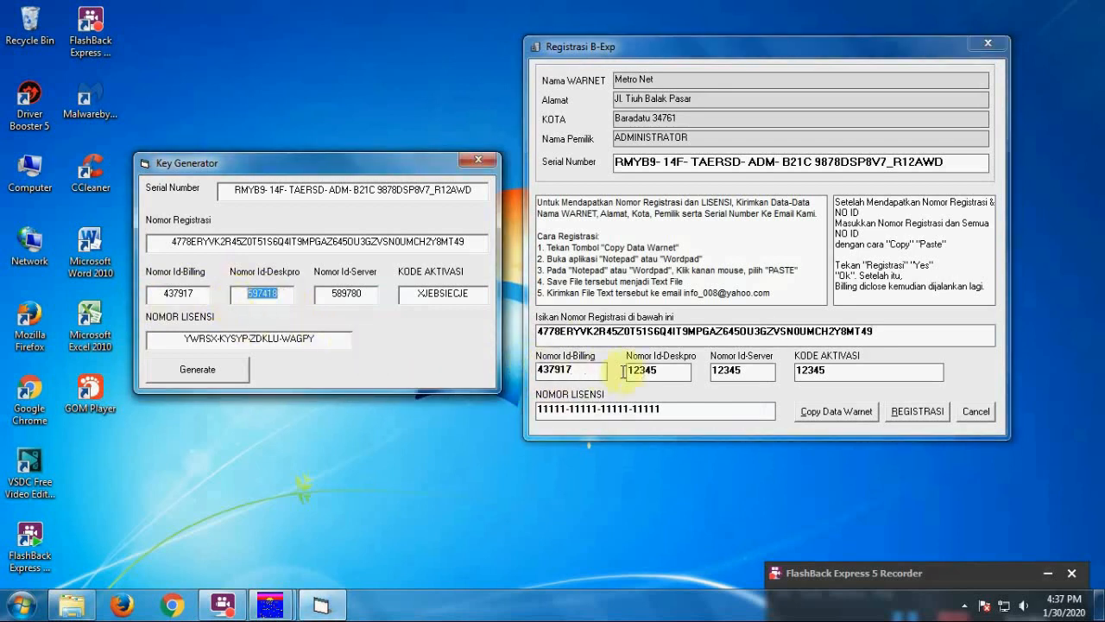
{"action": "left_click_drag", "start_coordinate": [667, 372], "coordinate": [615, 375]}
{"action": "key", "text": "ctrl+v"}
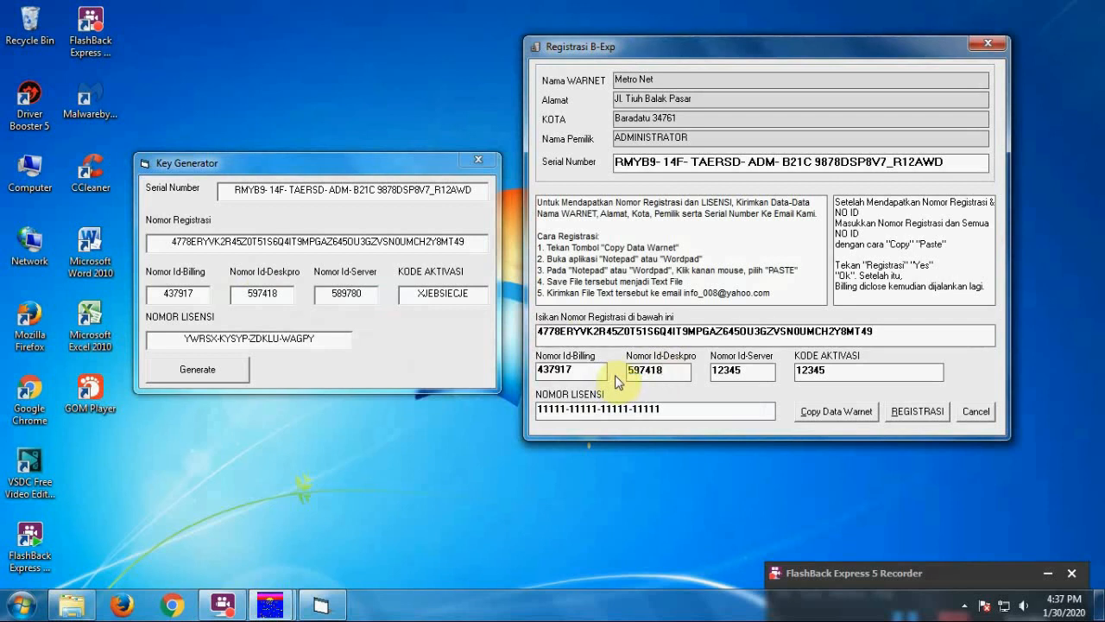
Replace the form's Nomor Id-Server and KODE AKTIVASI with the matching generated codes
{"action": "left_click_drag", "start_coordinate": [379, 295], "coordinate": [333, 295]}
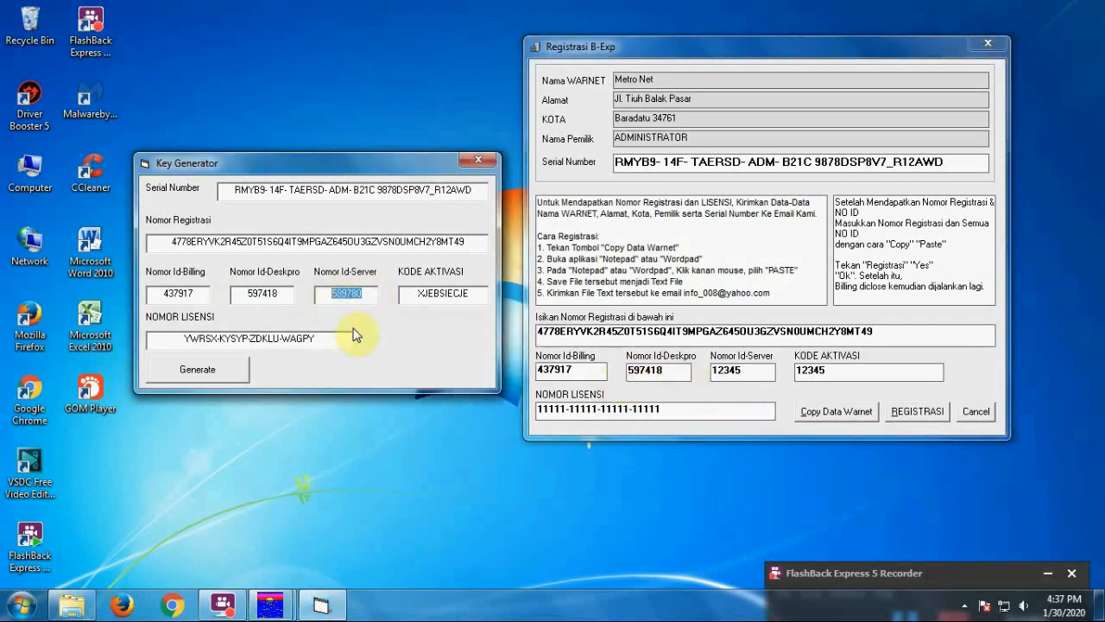
{"action": "left_click_drag", "start_coordinate": [769, 372], "coordinate": [710, 373]}
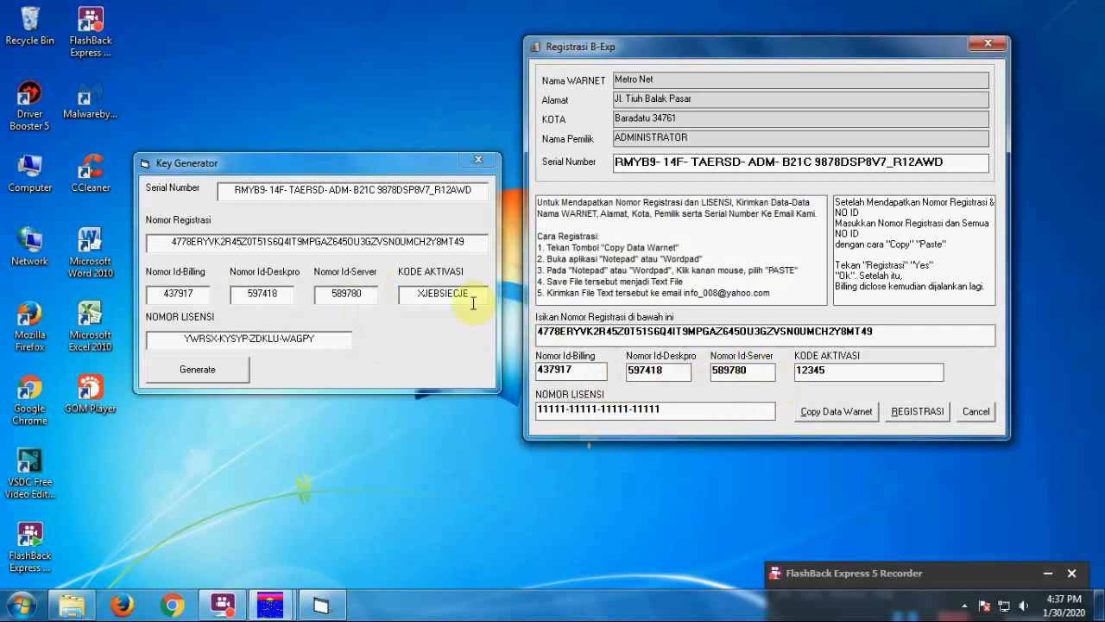
{"action": "left_click_drag", "start_coordinate": [471, 293], "coordinate": [410, 296]}
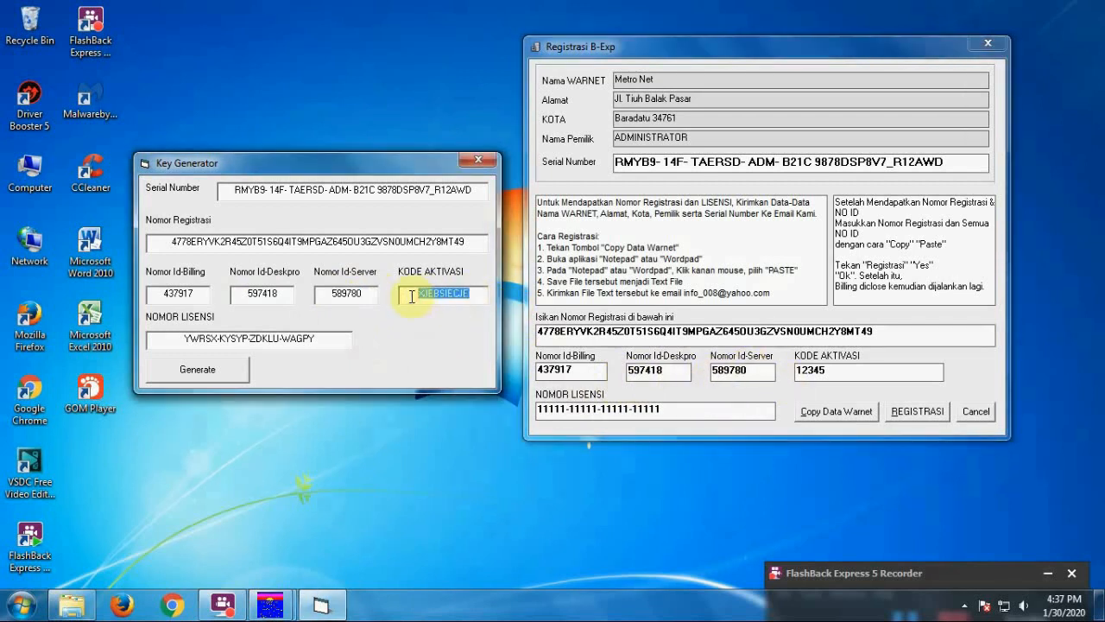
{"action": "left_click_drag", "start_coordinate": [835, 373], "coordinate": [777, 377]}
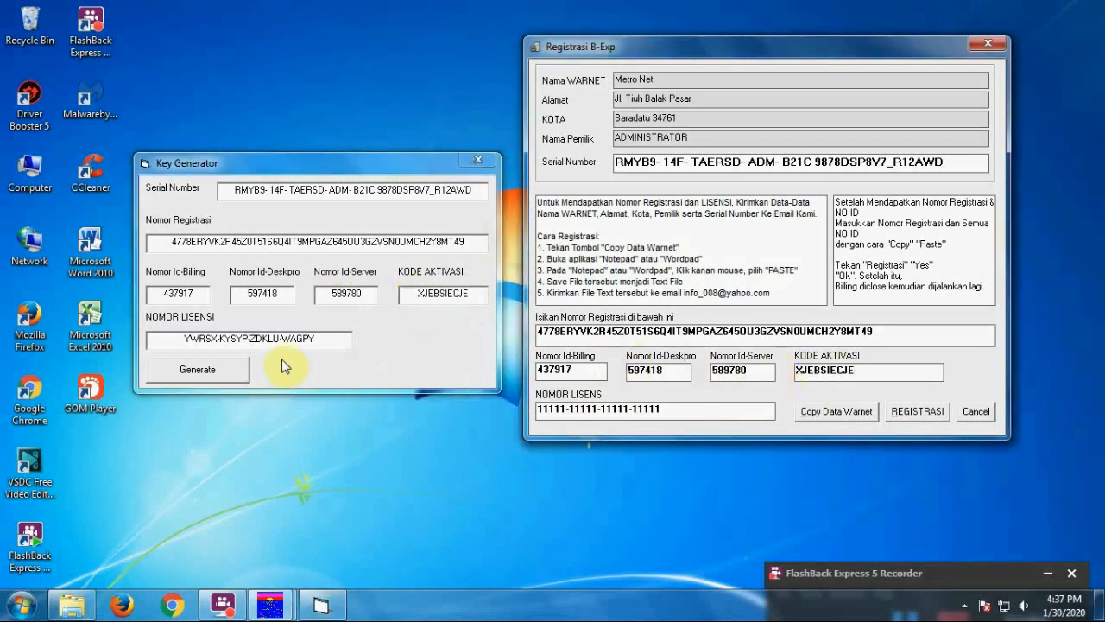
Replace the placeholder NOMOR LISENSI in the registration form with the generated license number
{"action": "left_click_drag", "start_coordinate": [319, 338], "coordinate": [163, 343]}
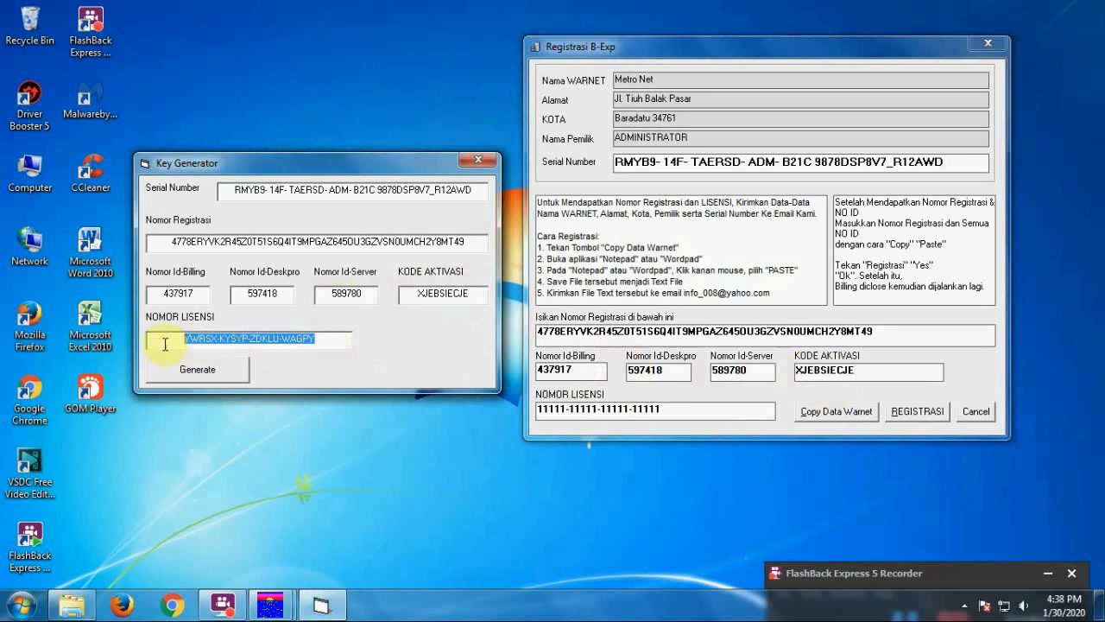
{"action": "left_click_drag", "start_coordinate": [668, 411], "coordinate": [521, 416]}
{"action": "key", "text": "ctrl+v"}
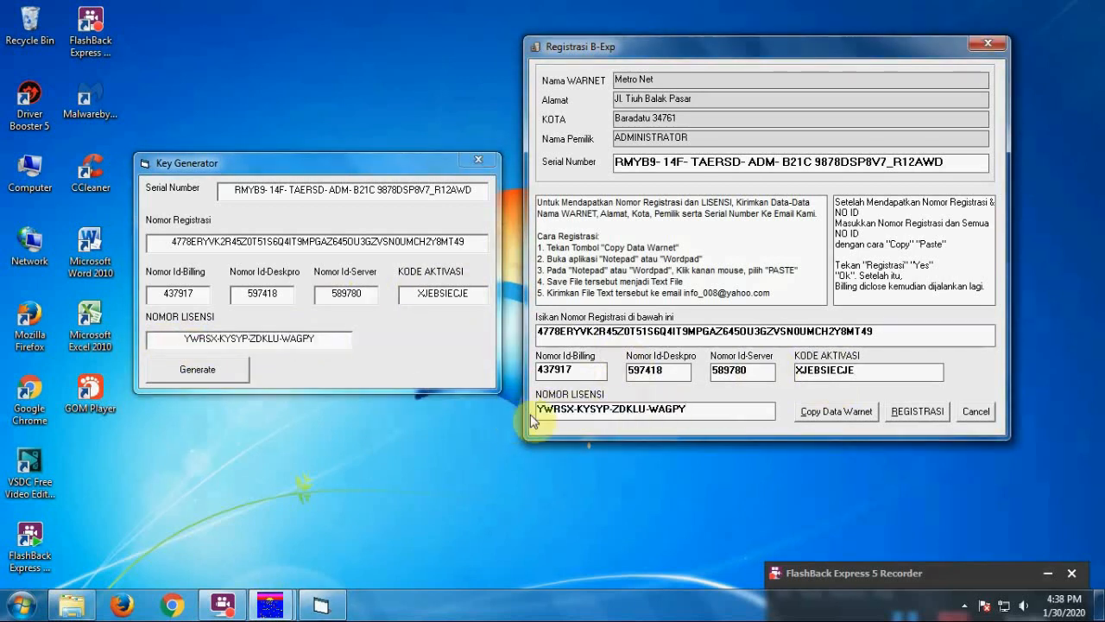
Submit the completed registration, accept the prompts, and close Key Generator
{"action": "left_click", "coordinate": [917, 413]}
{"action": "left_click", "coordinate": [529, 355]}
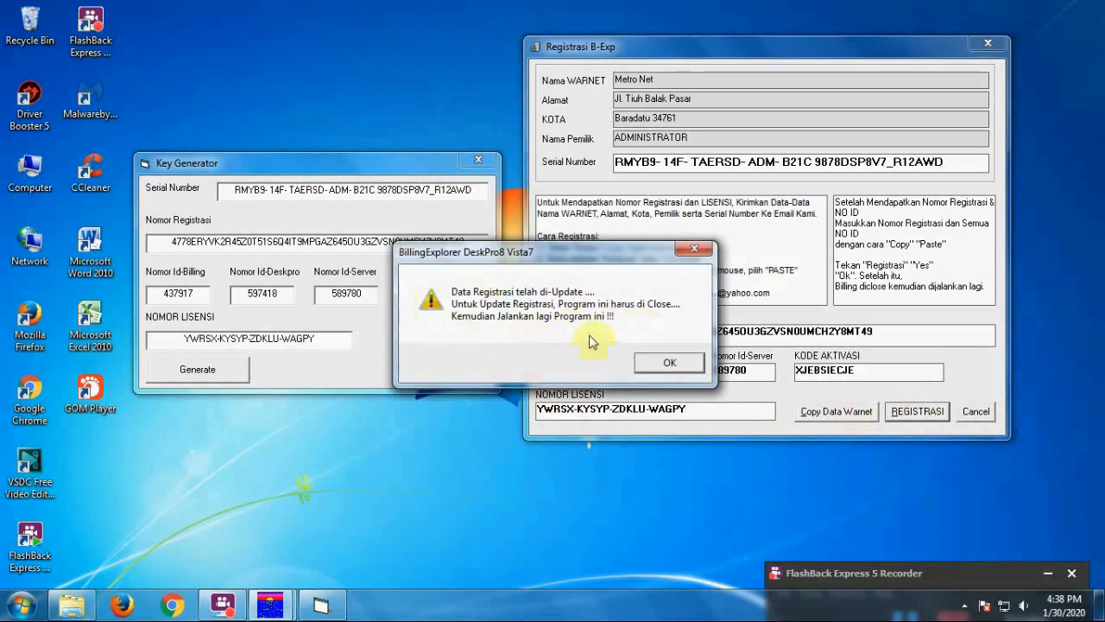
{"action": "left_click", "coordinate": [669, 363]}
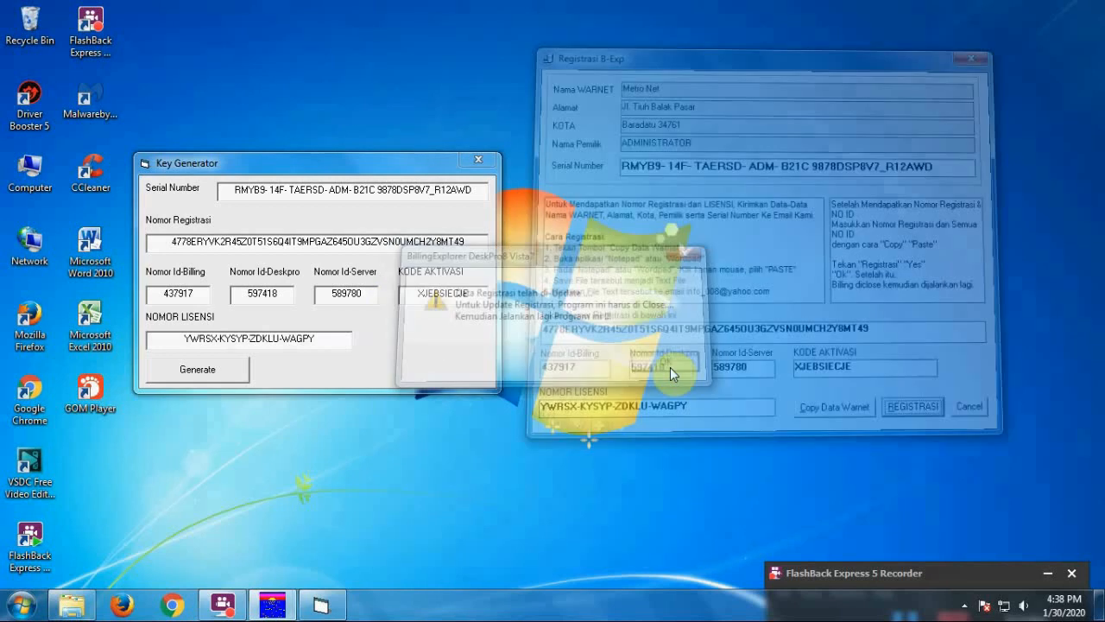
{"action": "left_click", "coordinate": [478, 161]}
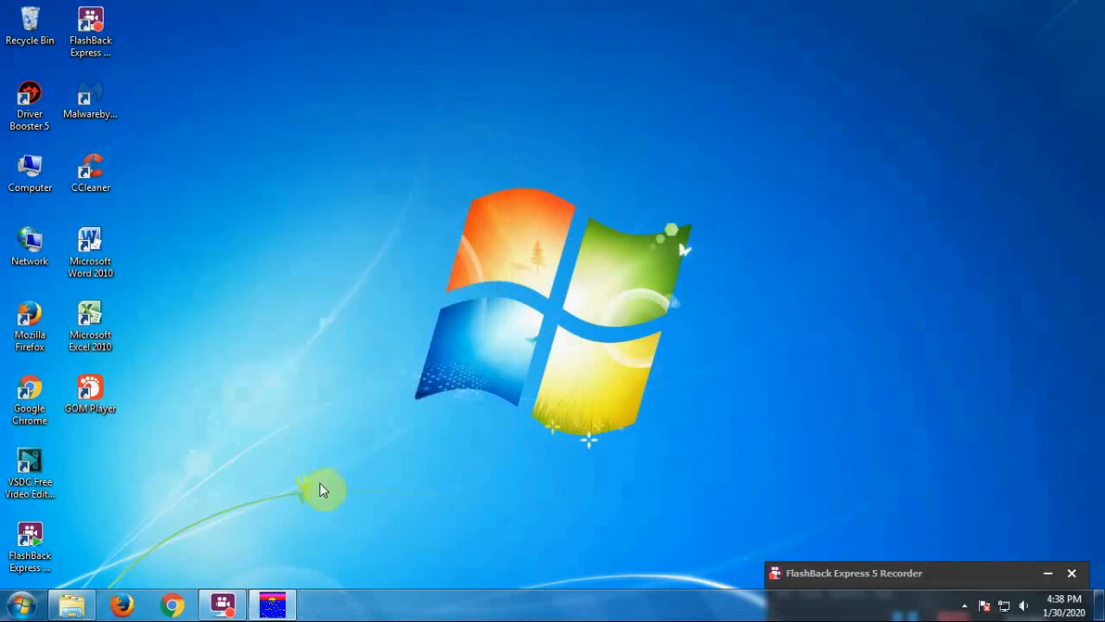
Restore the main Billing-Explorer window and exit the program, authorizing as admin with the account password
{"action": "left_click", "coordinate": [272, 604]}
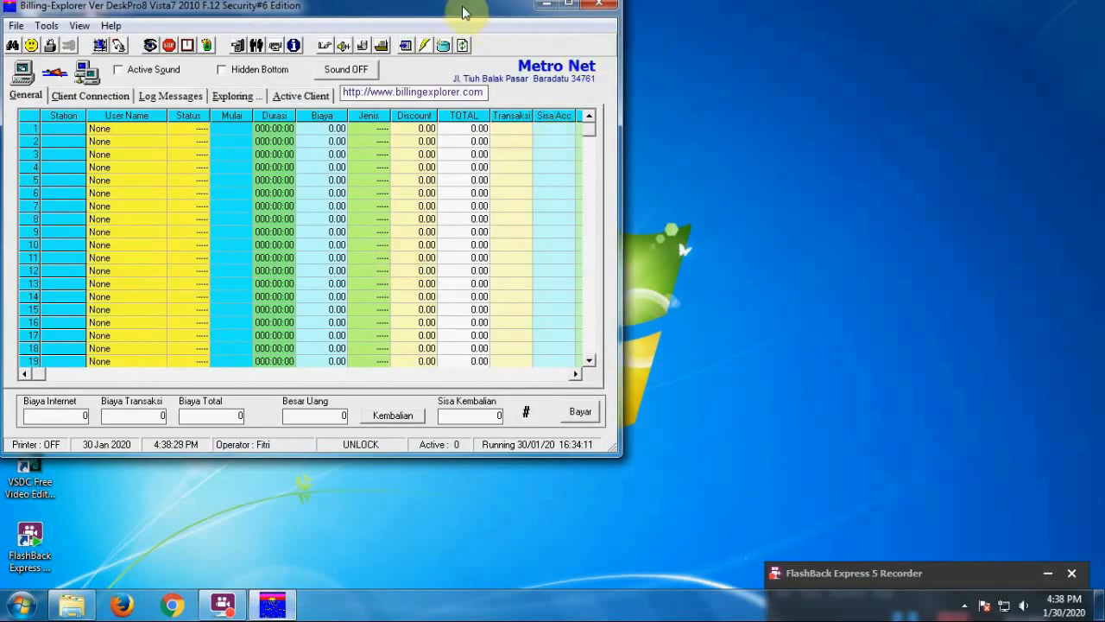
{"action": "left_click_drag", "start_coordinate": [463, 7], "coordinate": [472, 21]}
{"action": "left_click", "coordinate": [607, 17]}
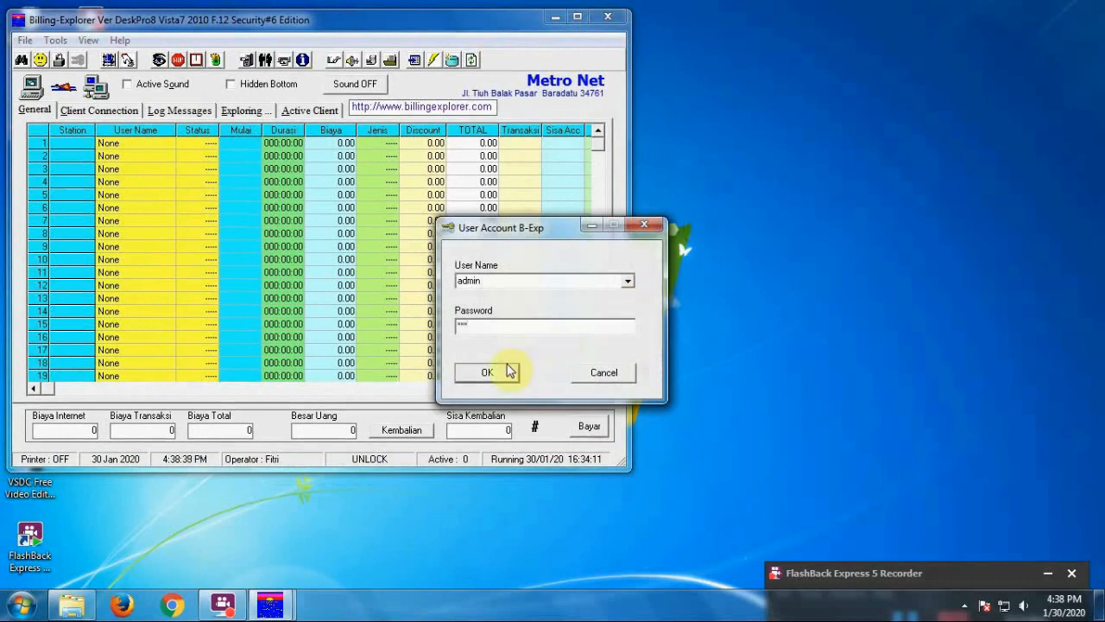
{"action": "left_click", "coordinate": [488, 376]}
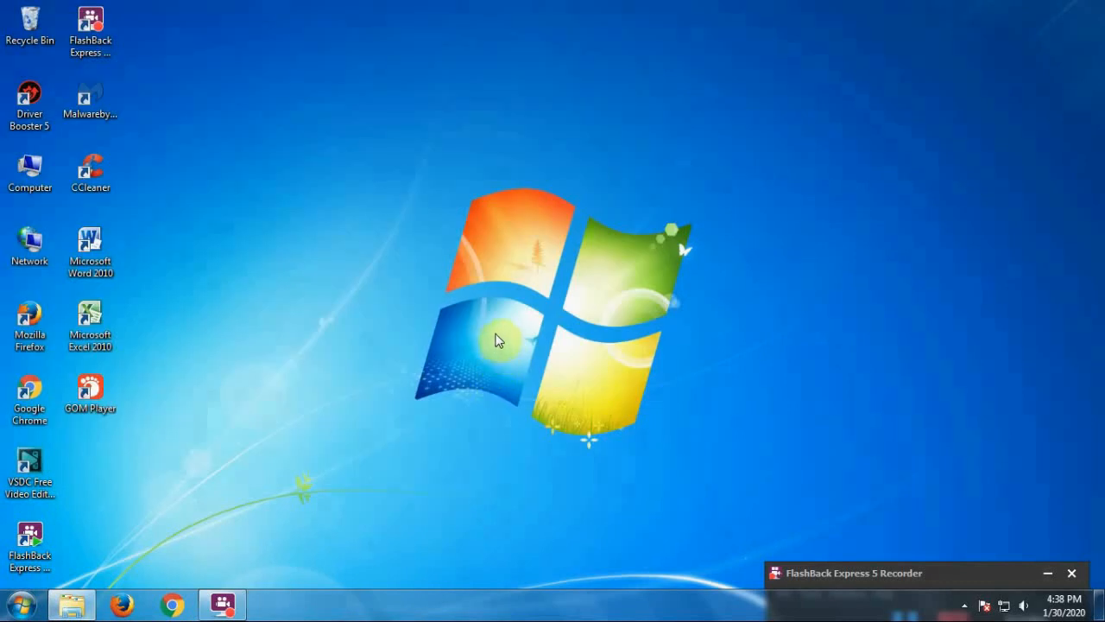
{"action": "right_click", "coordinate": [387, 138]}
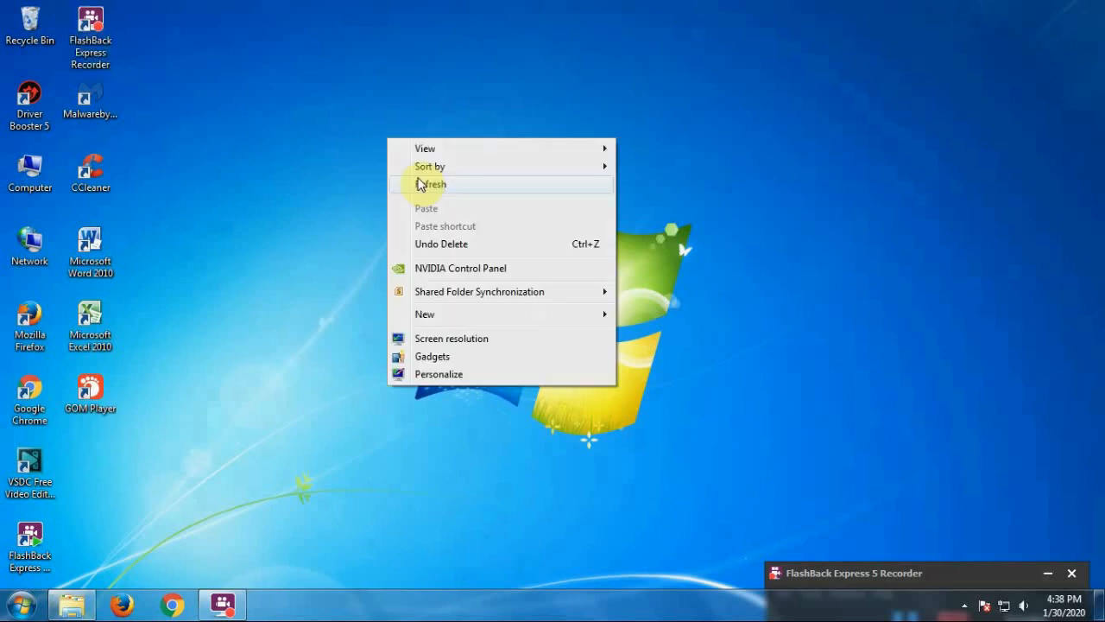
{"action": "left_click", "coordinate": [421, 192]}
{"action": "right_click", "coordinate": [405, 138]}
{"action": "left_click", "coordinate": [424, 188]}
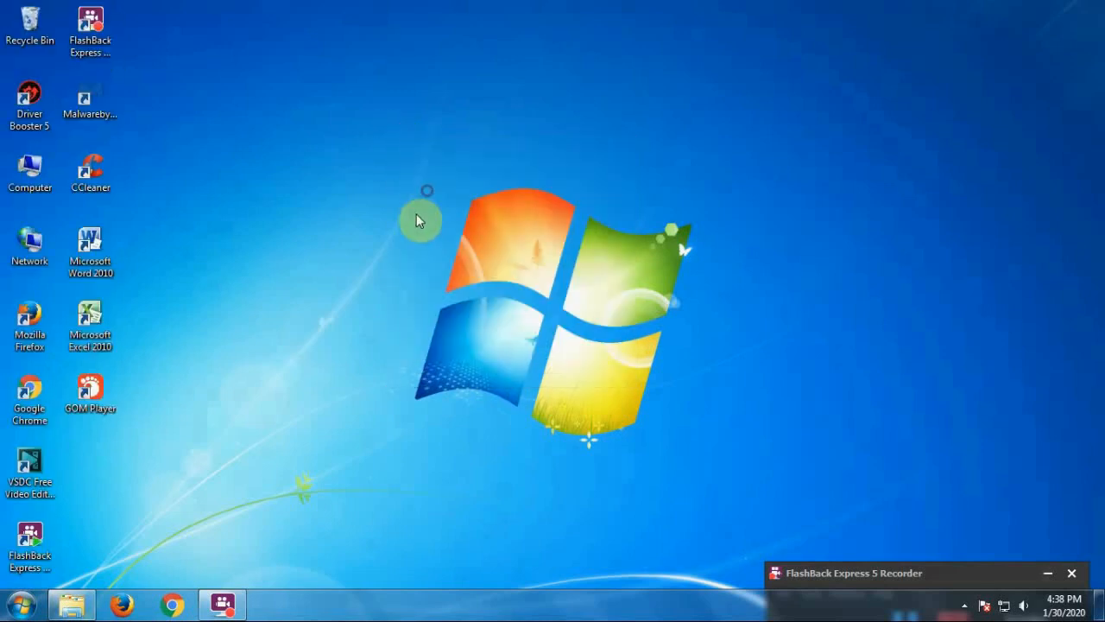
Relaunch BillingExplorer DeskPro8 Vista7 and restore its main window from full screen to a smaller size
{"action": "left_click", "coordinate": [22, 604]}
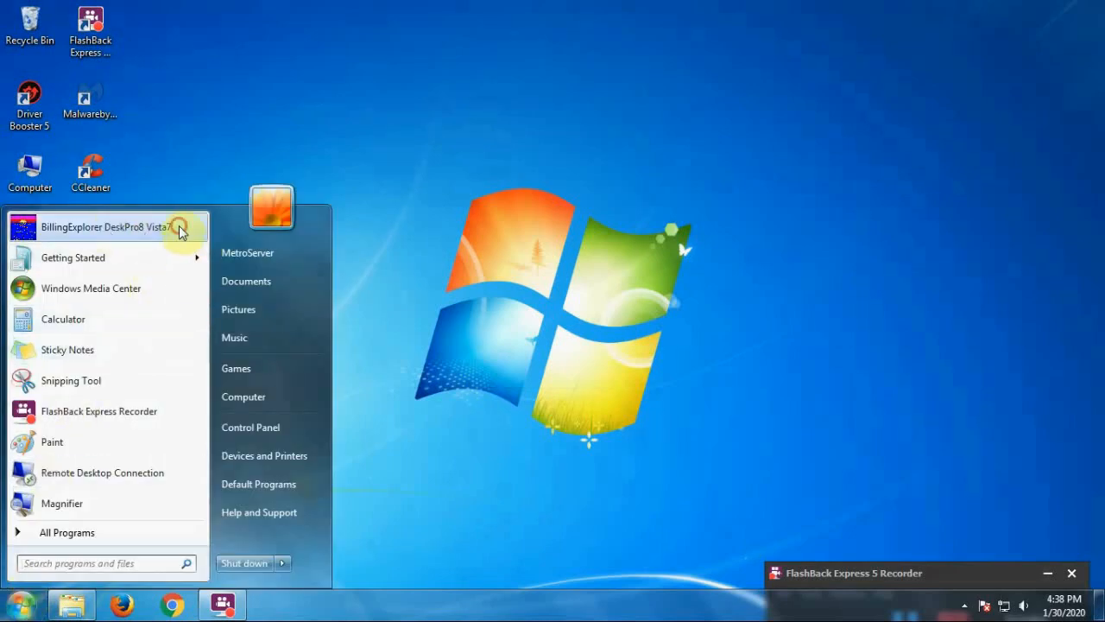
{"action": "left_click", "coordinate": [129, 226]}
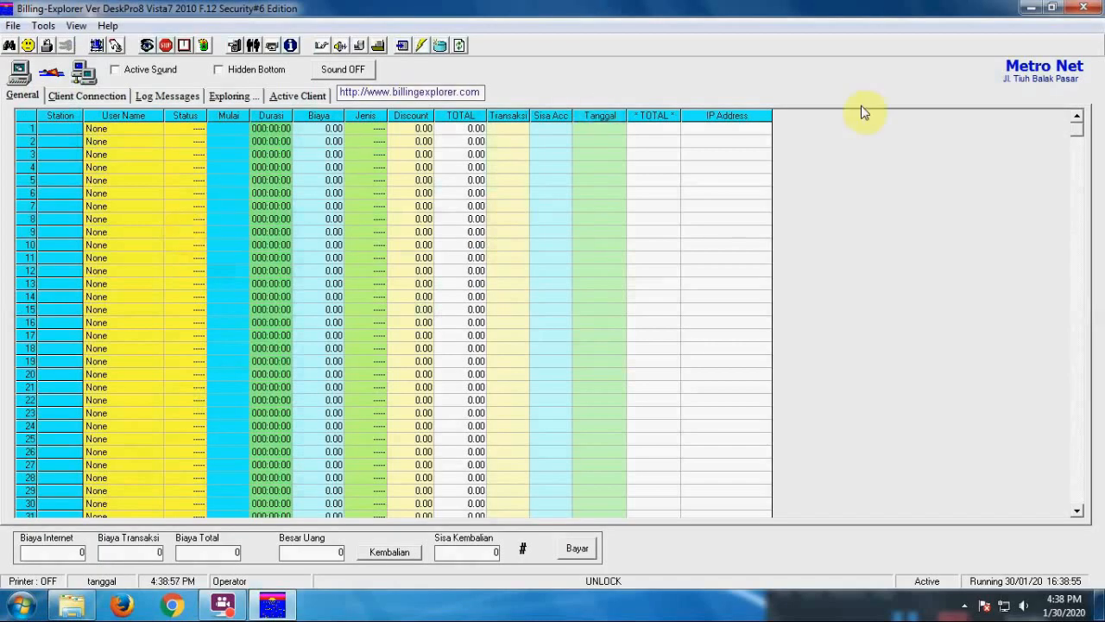
{"action": "left_click", "coordinate": [1051, 7]}
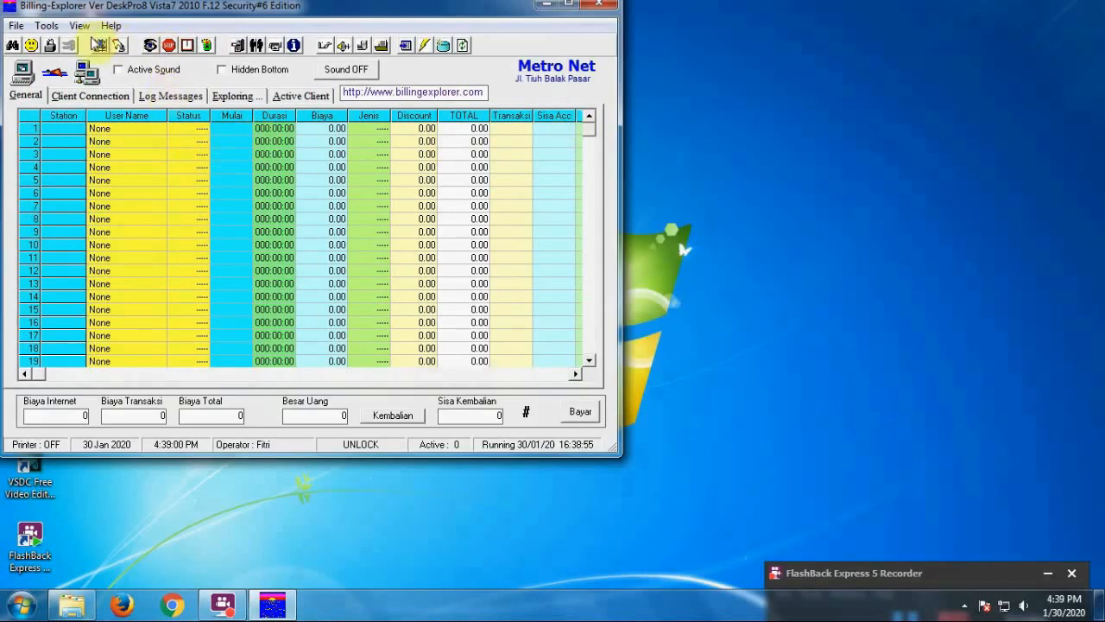
Run the registration test in Billing-Explorer and dismiss the resulting message
{"action": "left_click", "coordinate": [110, 26]}
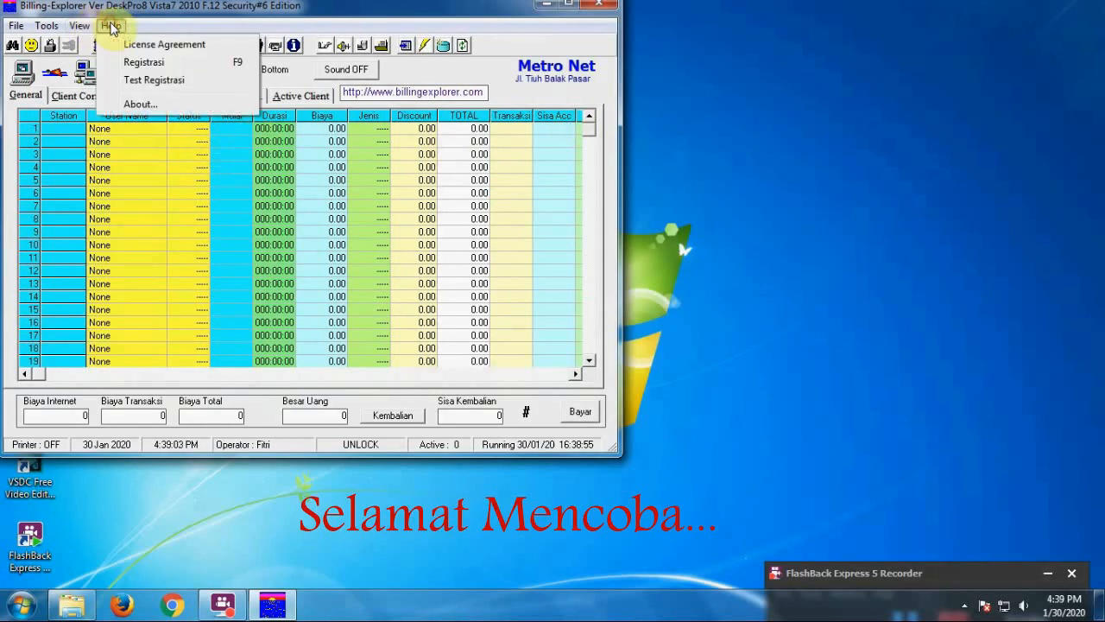
{"action": "left_click", "coordinate": [220, 80]}
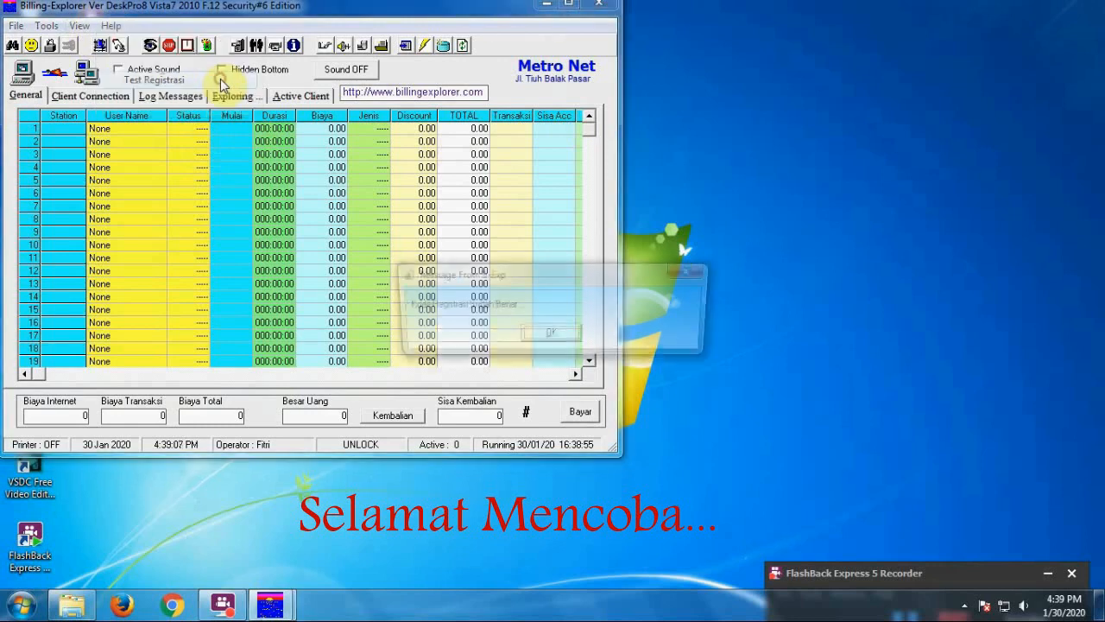
{"action": "left_click", "coordinate": [550, 334]}
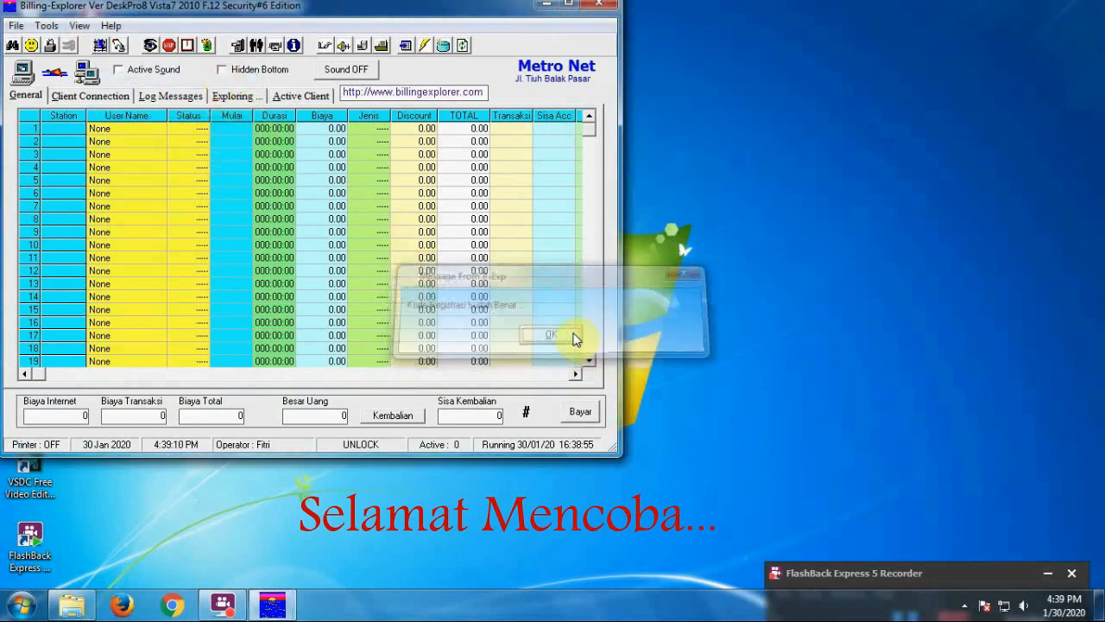
Refresh the desktop and move the Billing-Explorer window slightly inward from the corner of the desktop
{"action": "right_click", "coordinate": [693, 99]}
{"action": "left_click", "coordinate": [725, 144]}
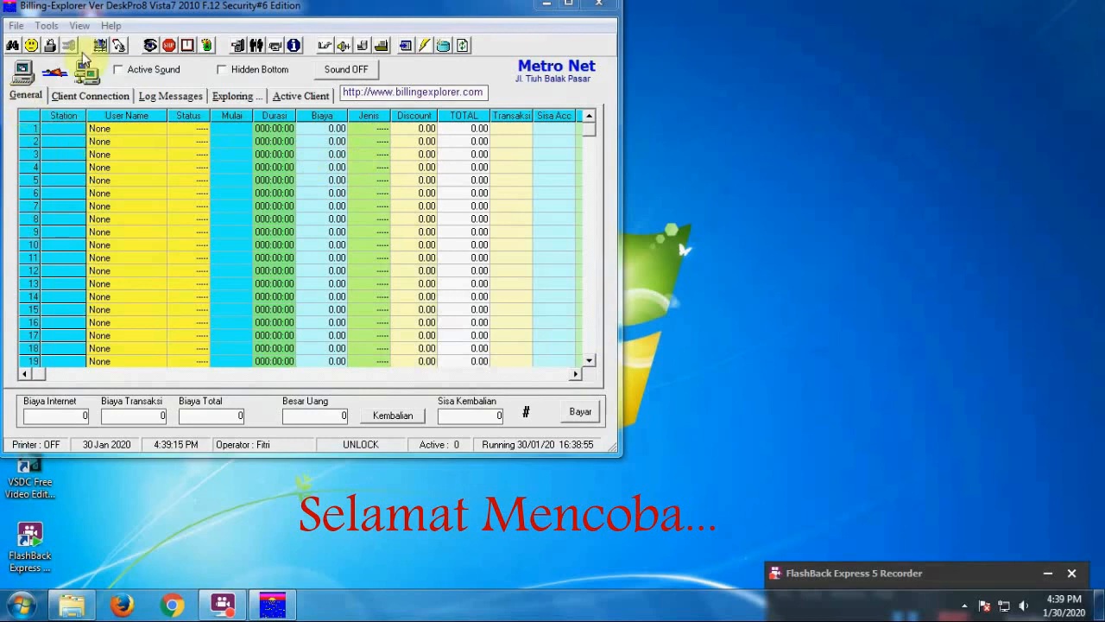
{"action": "left_click_drag", "start_coordinate": [207, 10], "coordinate": [250, 32]}
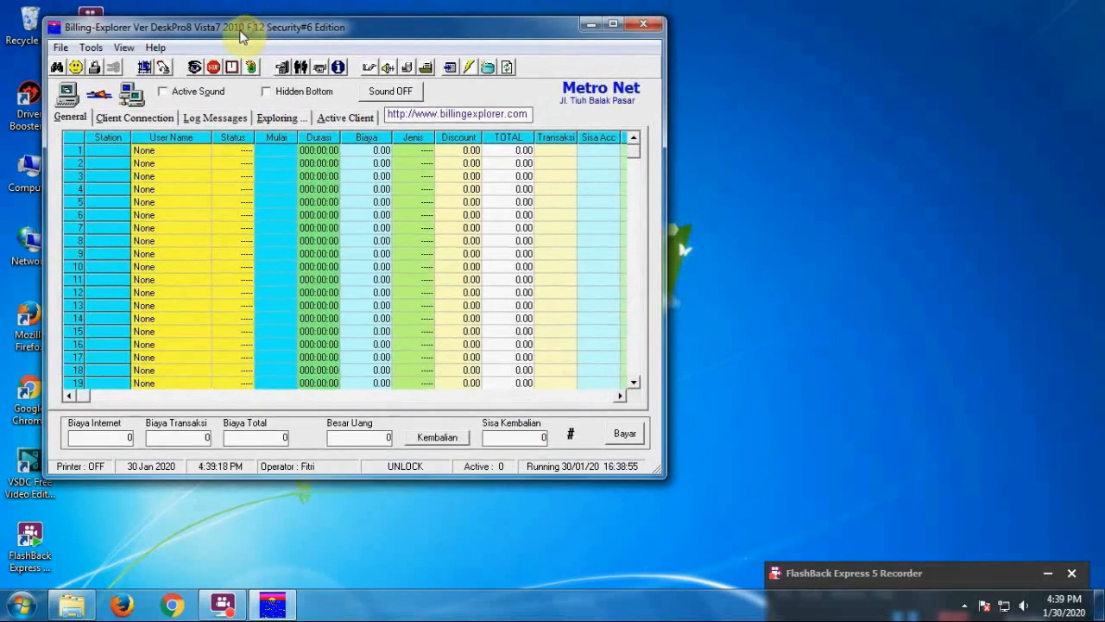